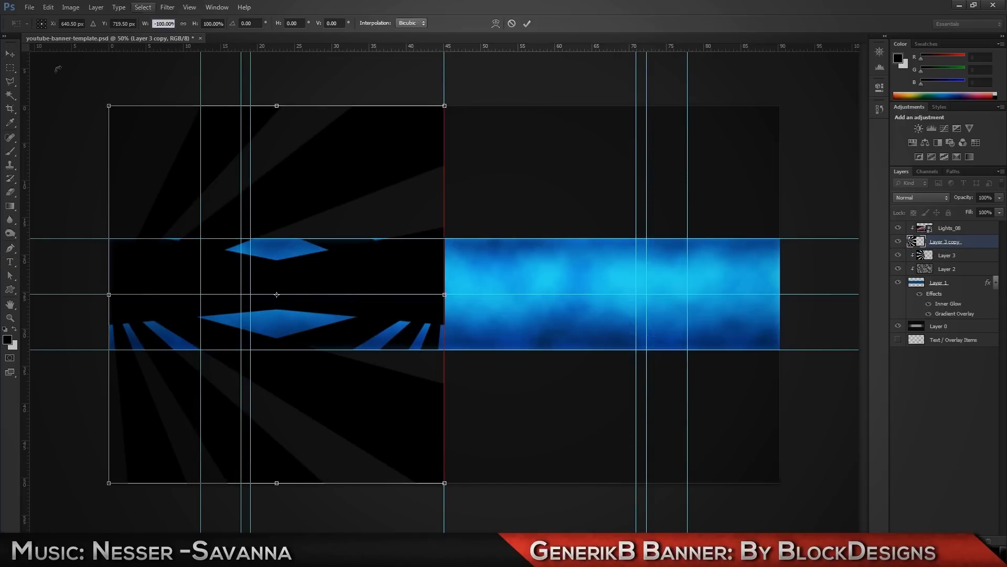
Slide the mirrored rays right and merge them to complete the starburst, then brush splatter marks over the band.
left_click_drag(206, 289, 543, 290)
key("ctrl+e")
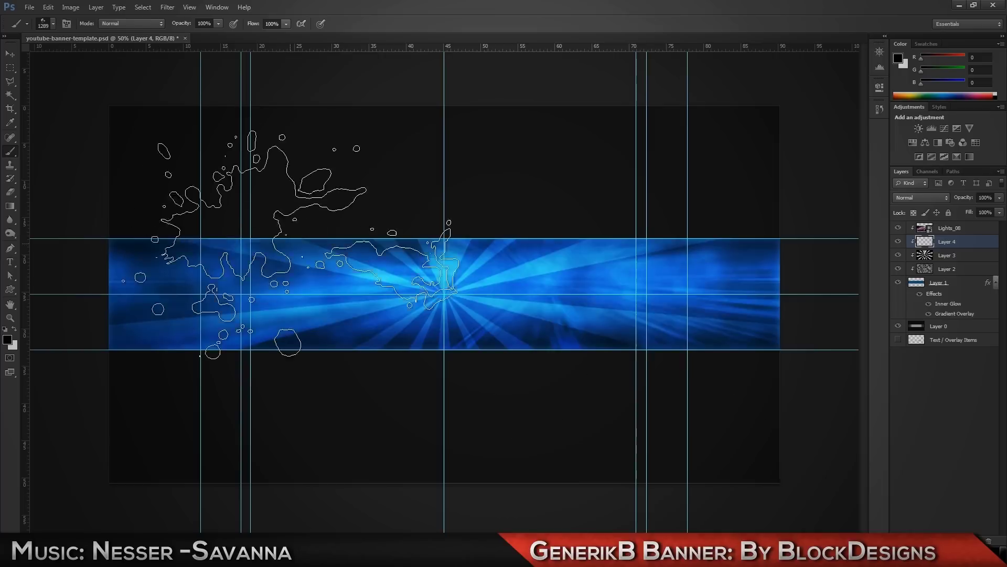
left_click_drag(210, 220, 577, 294)
left_click_drag(999, 197, 951, 210)
Stamp dark splatter marks over the blue band using a splatter brush shape.
key("b")
left_click(53, 23)
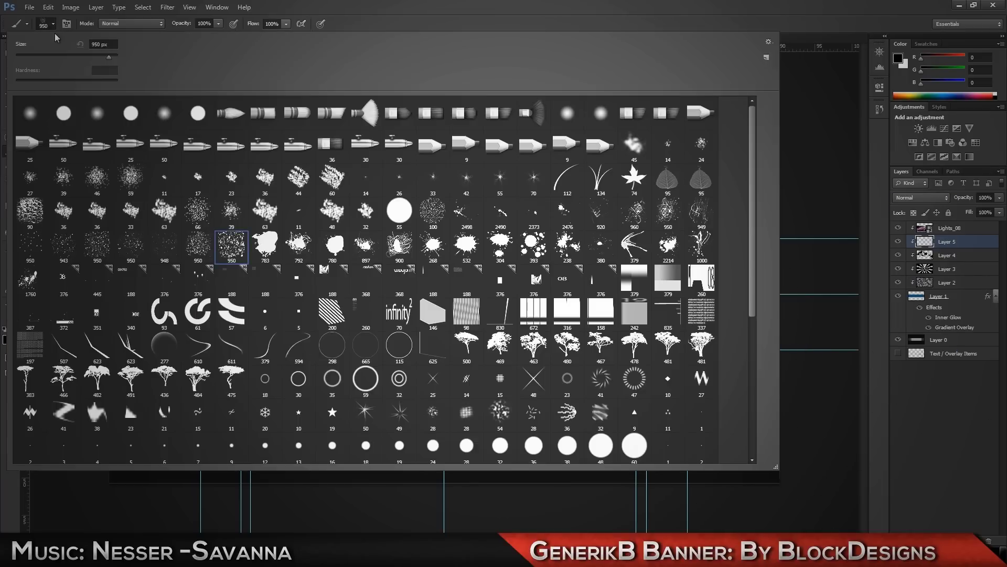
left_click(443, 293)
left_click(921, 197)
Place Texture_06 stretched across the band and fade the splatter layer to 12% opacity.
left_click(29, 6)
left_click(48, 198)
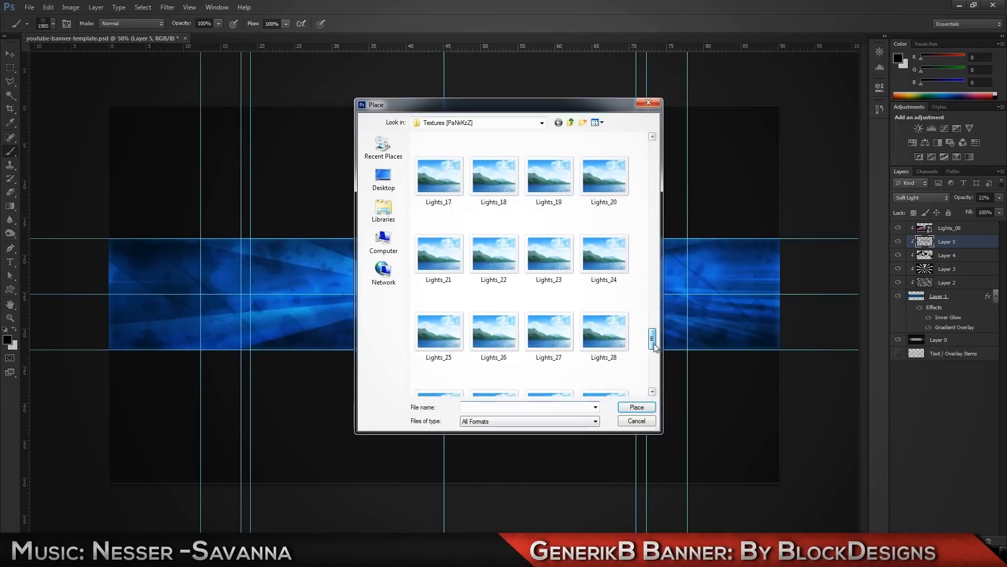
double_click(472, 230)
mouse_move(405, 236)
left_mouse_down()
mouse_move(441, 286)
mouse_move(780, 285)
left_mouse_up()
key("Return")
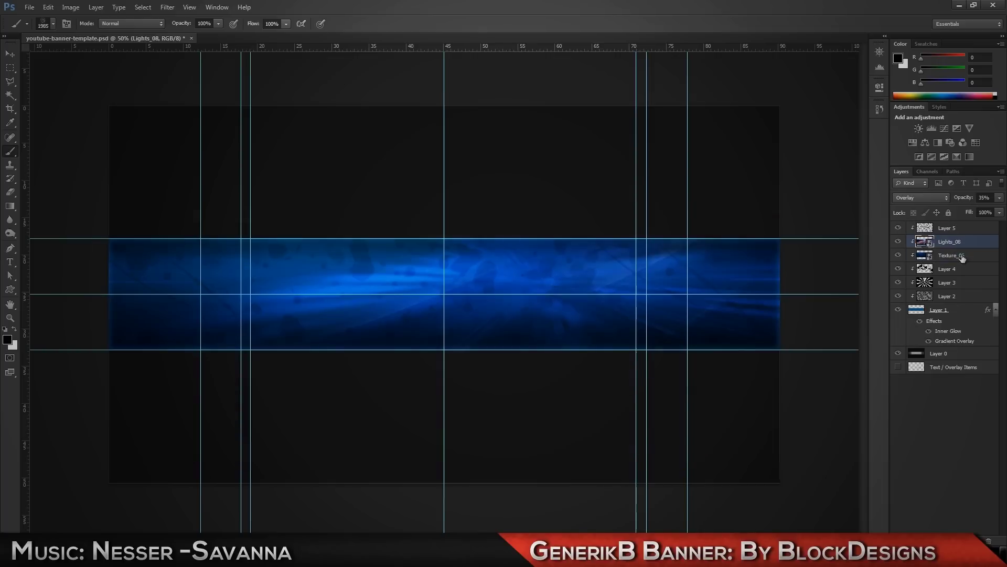
left_click(947, 283)
left_click_drag(1000, 197, 1000, 201)
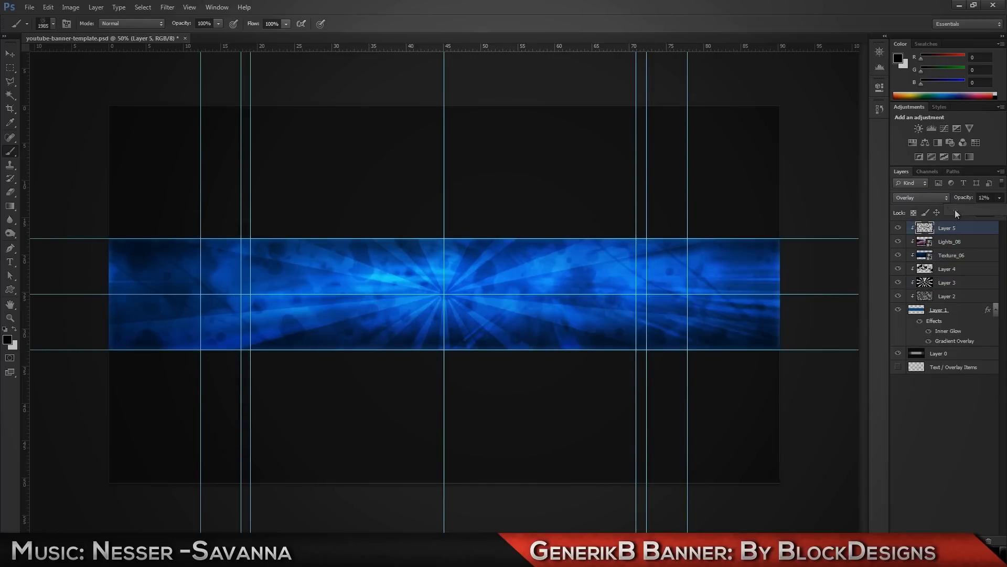
Fill a new background layer with dark blue #1a4d81.
left_click(12, 345)
left_click(274, 157)
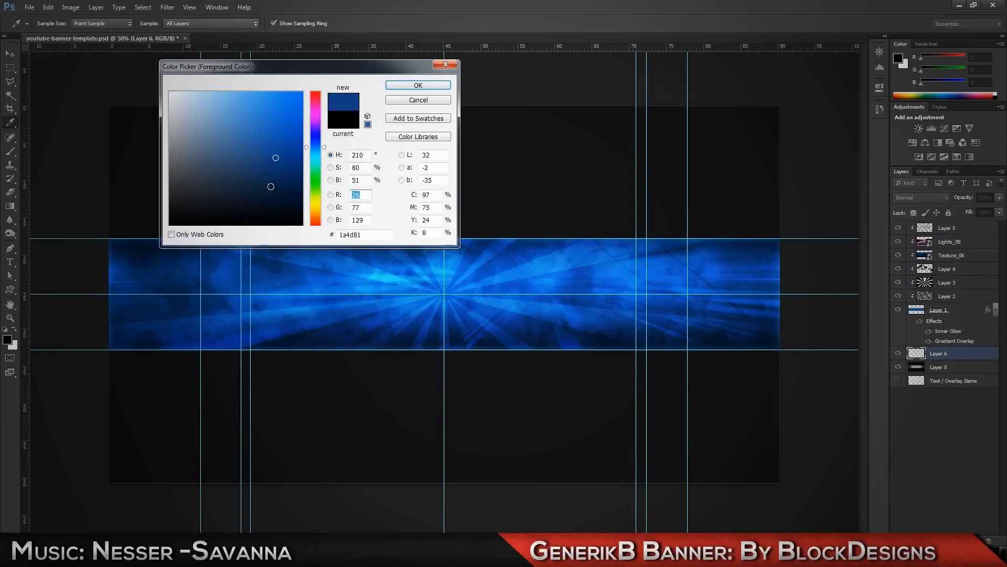
left_click(405, 81)
key("ctrl+BackSpace")
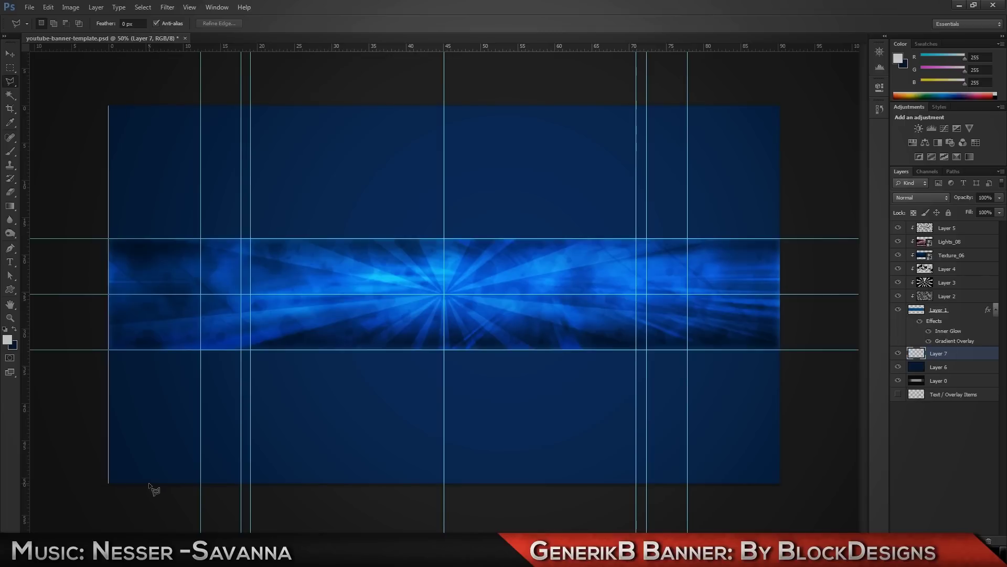
Draw two angled selections and apply options from each selection's context menu.
double_click(260, 107)
right_click(200, 126)
left_click(207, 129)
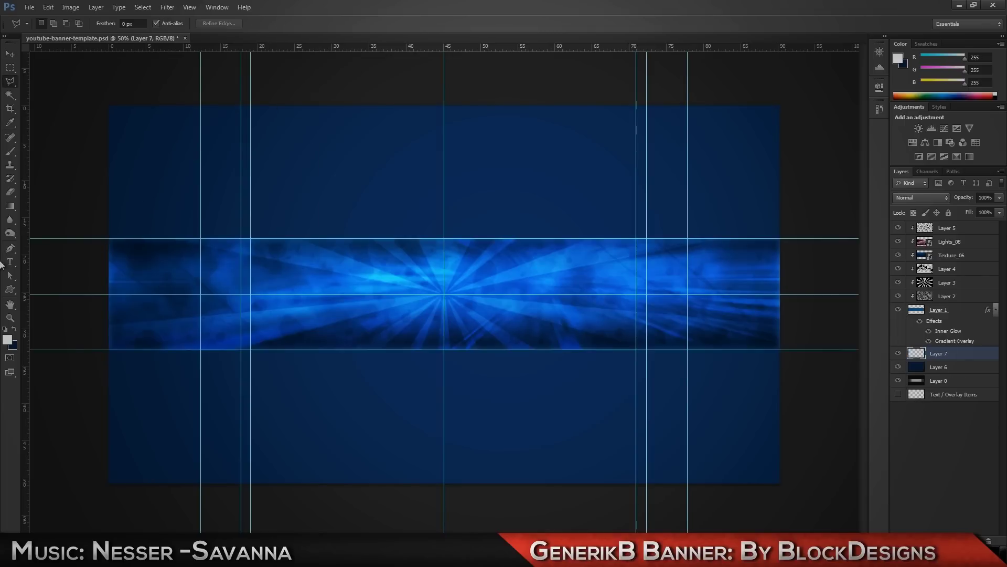
left_click(444, 107)
right_click(405, 156)
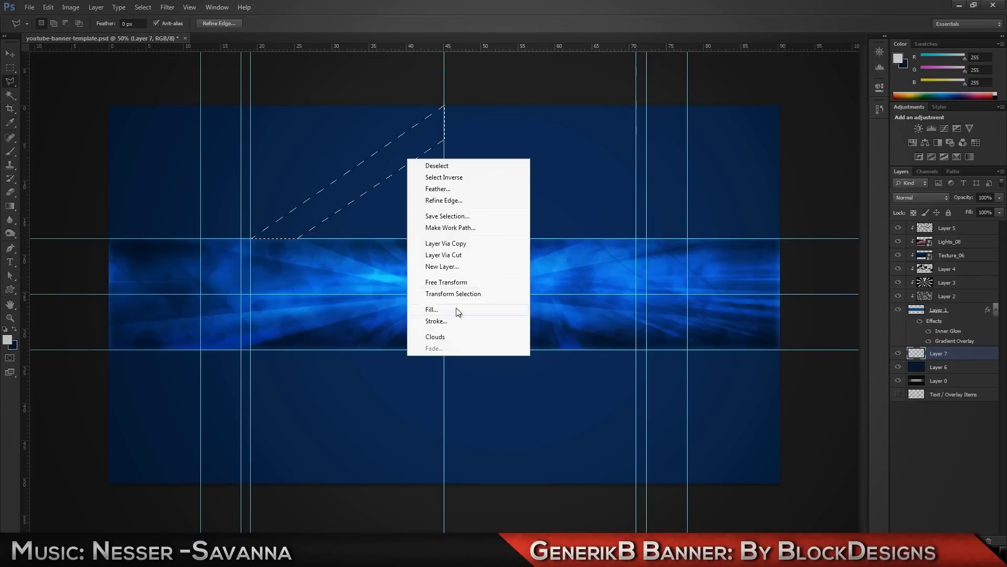
left_click(16, 83)
Stamp five white cross-shaped star-brush sparkles above and below the band.
left_click(10, 151)
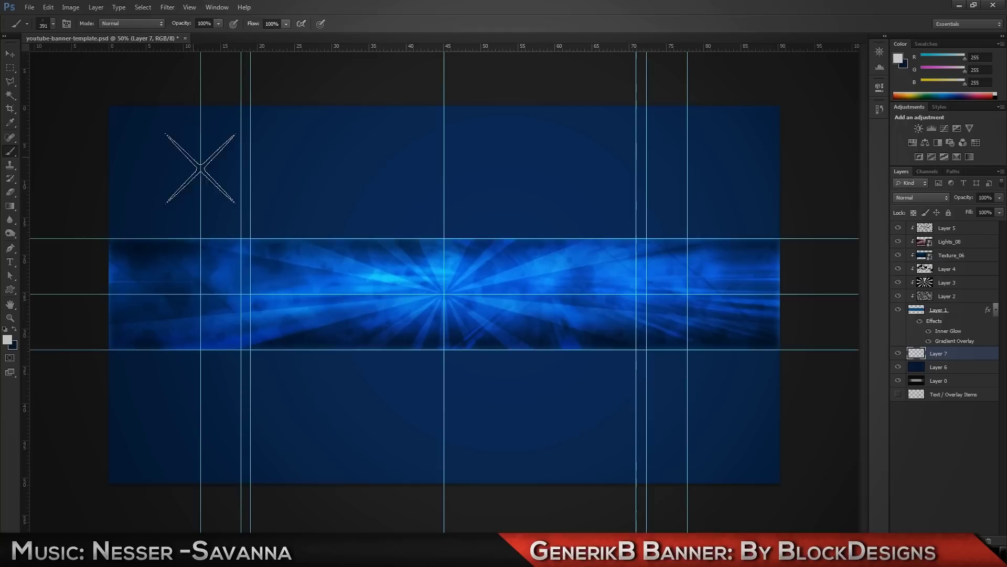
left_click(162, 157)
left_click(321, 143)
left_click(182, 419)
left_click(293, 401)
left_click(382, 435)
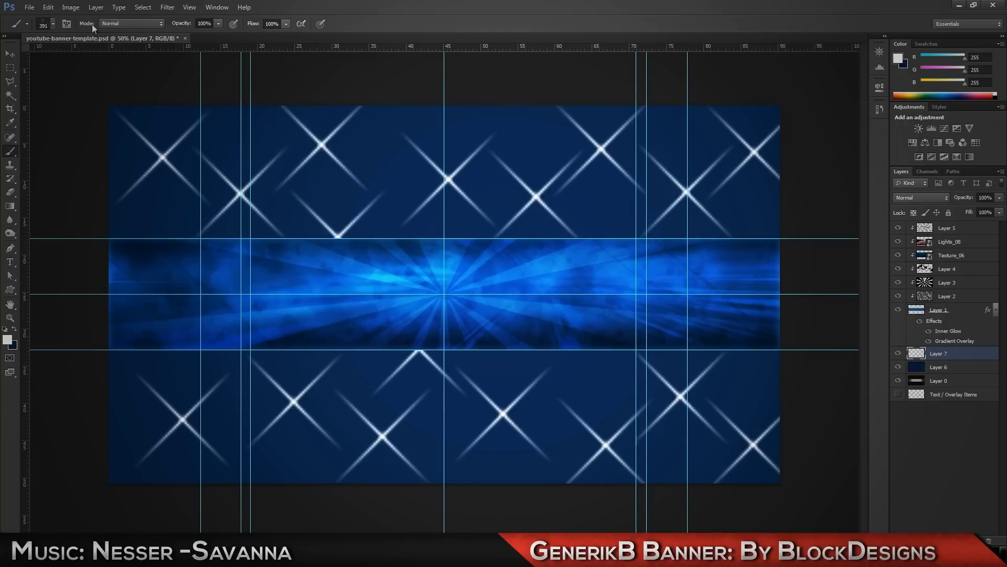
Blur the sparkle layer and set it to Overlay blend mode.
left_click(167, 7)
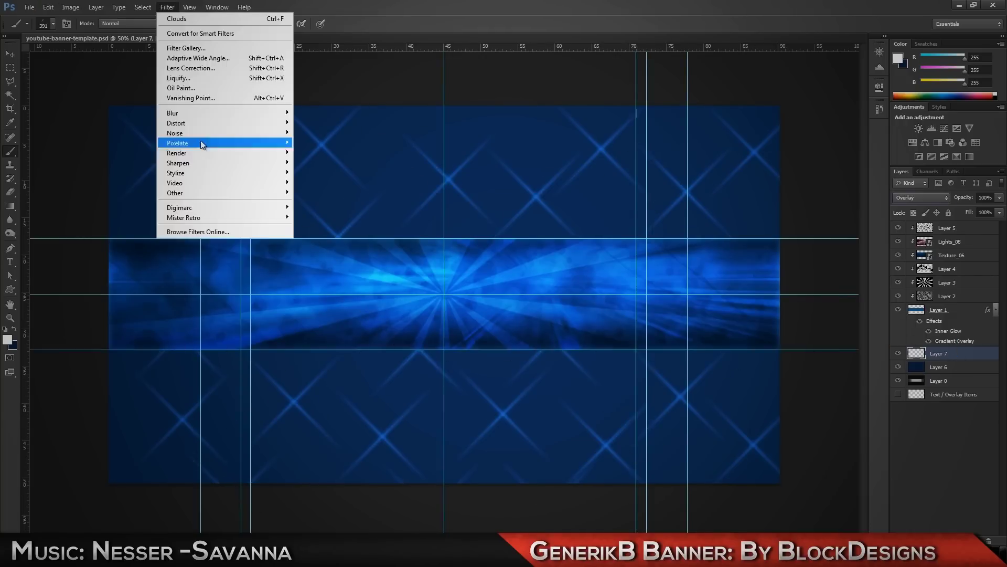
left_click(320, 264)
key("Return")
key("shift+alt+o")
key("m")
Give the background layer an Overlay-mode Gradient Overlay at 72%, adjusting a colour stop.
double_click(945, 365)
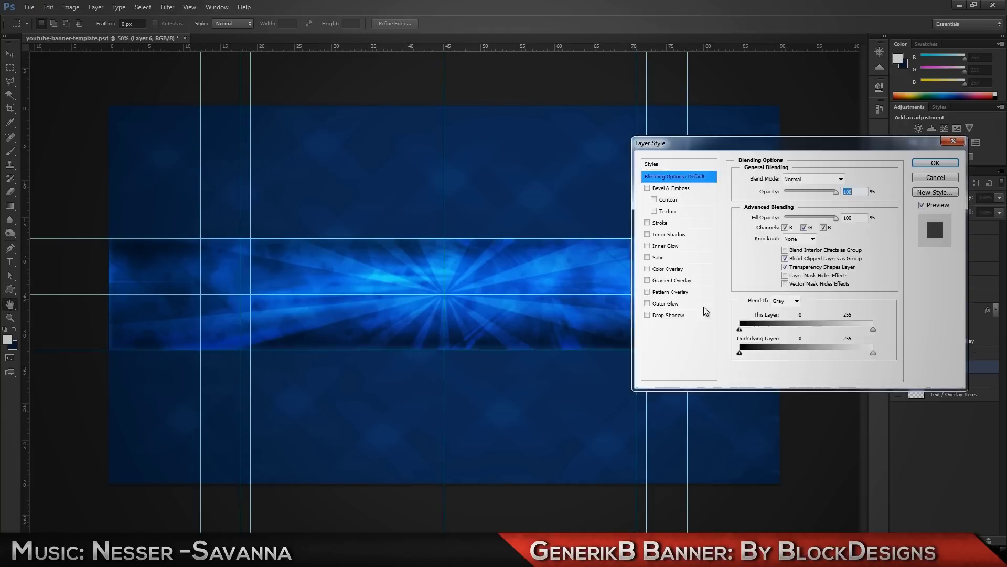
left_click(671, 281)
left_click(803, 203)
double_click(547, 391)
left_click(742, 225)
left_click(834, 179)
left_click(785, 315)
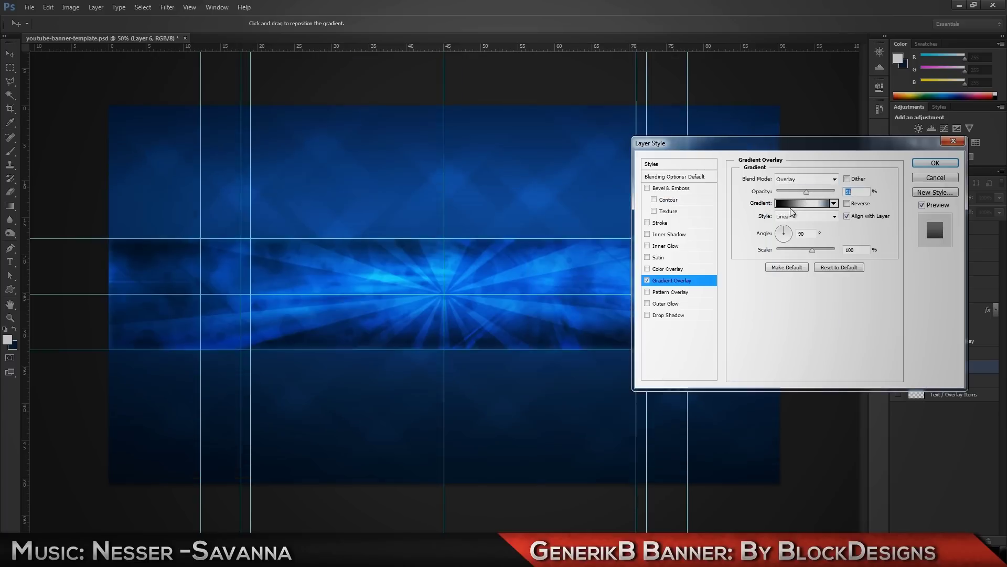
left_click(803, 202)
double_click(549, 413)
left_click(411, 88)
left_click(732, 247)
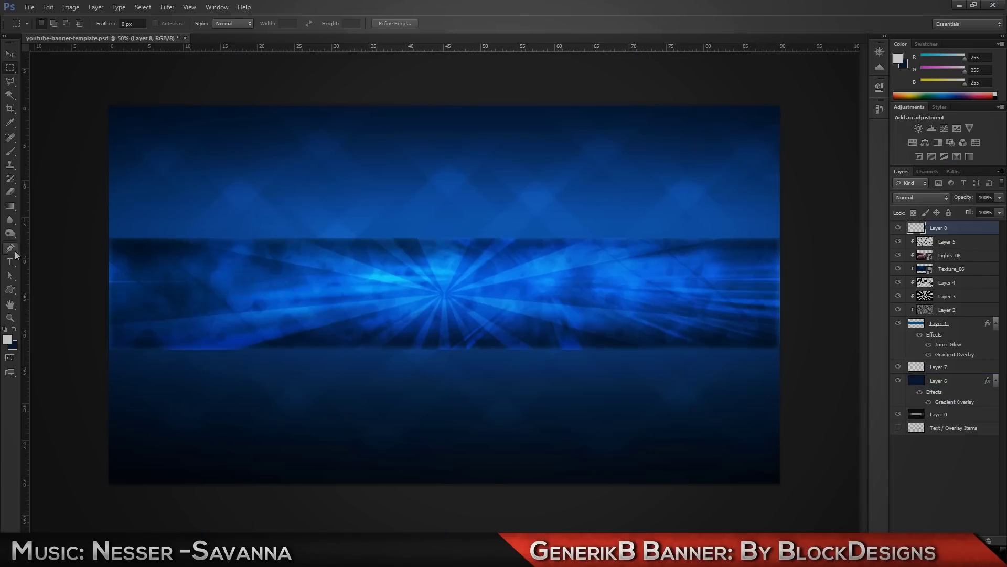
Fill a thin black strip on the band's top edge, copy it to the lower edge, set Overlay.
left_click_drag(704, 283, 780, 243)
right_click(541, 240)
left_click(556, 393)
left_click(654, 212)
key("ctrl+d")
key("ctrl+j")
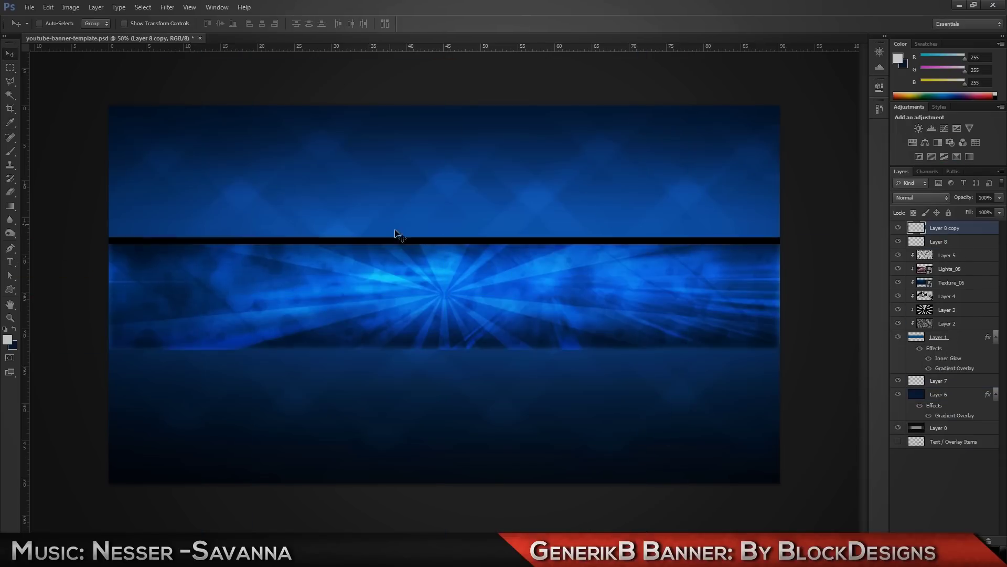
key("shift+alt+o")
left_click_drag(999, 197, 965, 210)
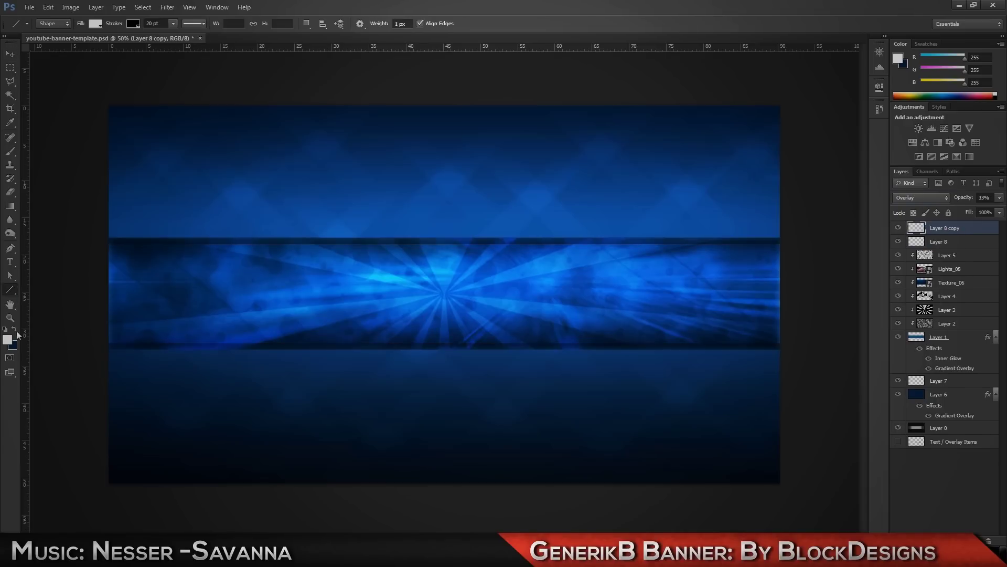
Draw a thin light-blue line along the band's top edge and duplicate it.
left_click(8, 340)
key("Return")
left_click_drag(250, 253, 102, 252)
key("v")
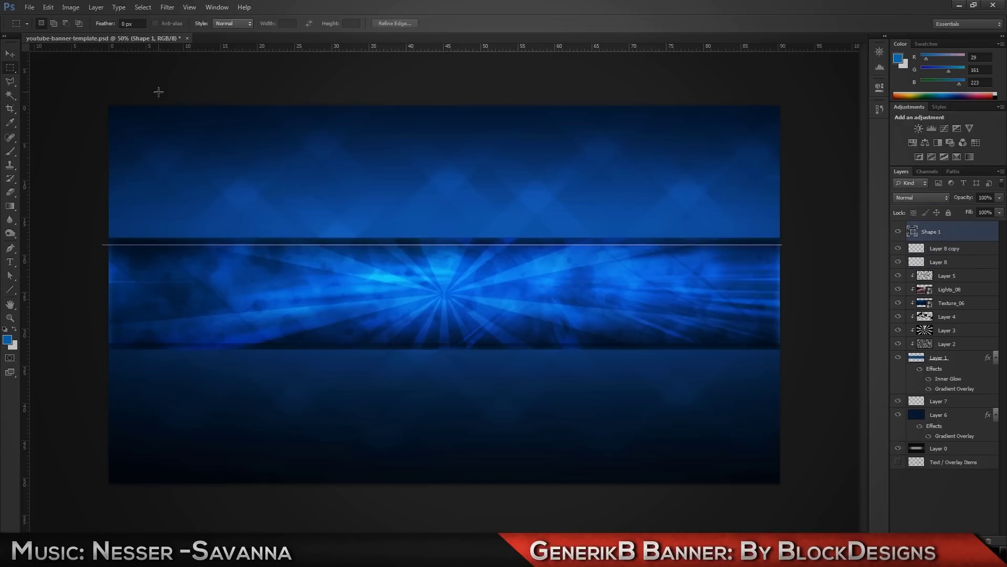
key("ctrl+j")
left_click(921, 197)
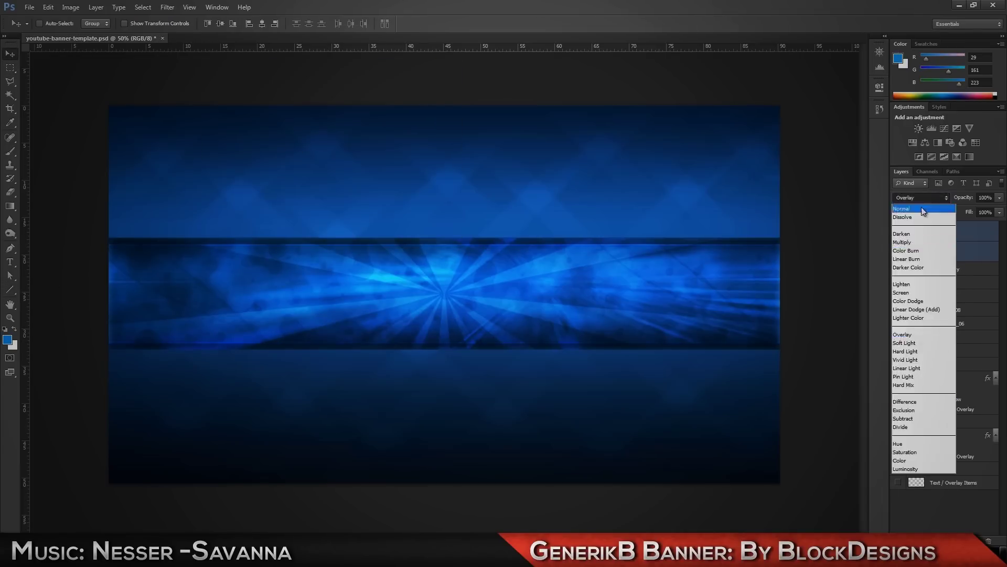
key("Escape")
Fade the dark splatter layer to about 6% and the layer beneath to 7%.
key("ctrl+plus")
left_click(945, 296)
left_click(999, 198)
left_click_drag(966, 207, 953, 211)
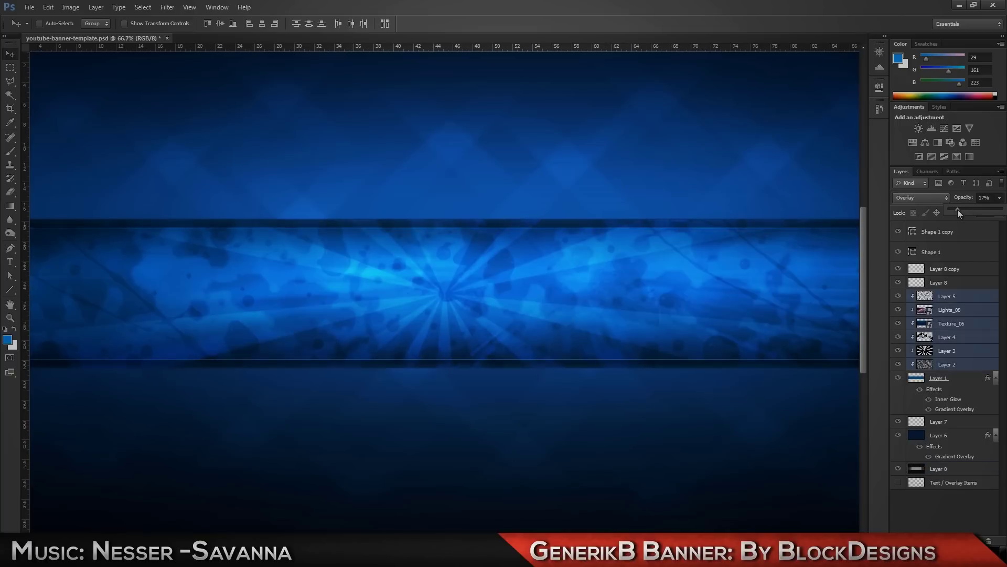
key("alt+bracketleft")
key("alt+bracketleft")
key("alt+bracketleft")
key("ctrl+minus")
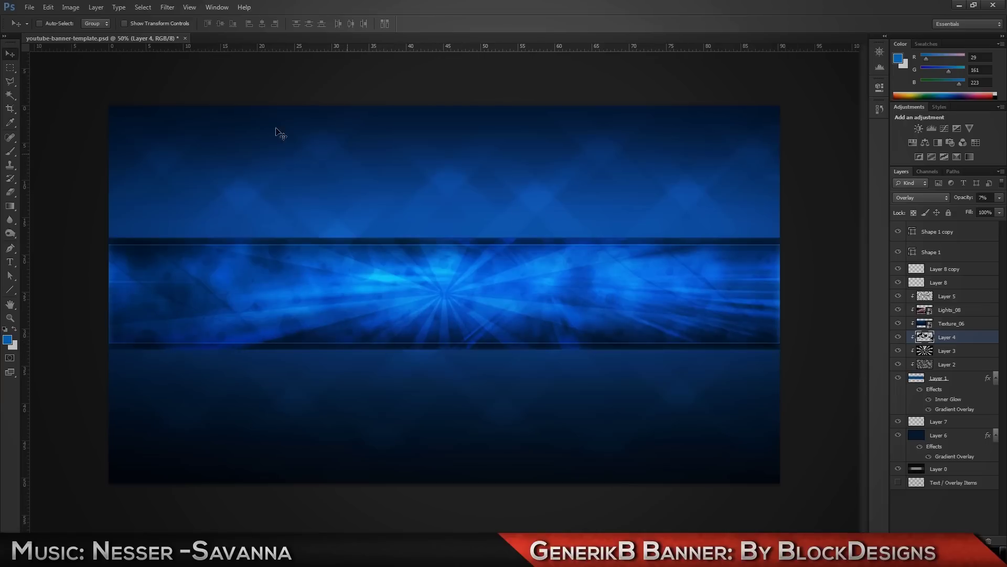
left_click_drag(705, 313, 730, 361)
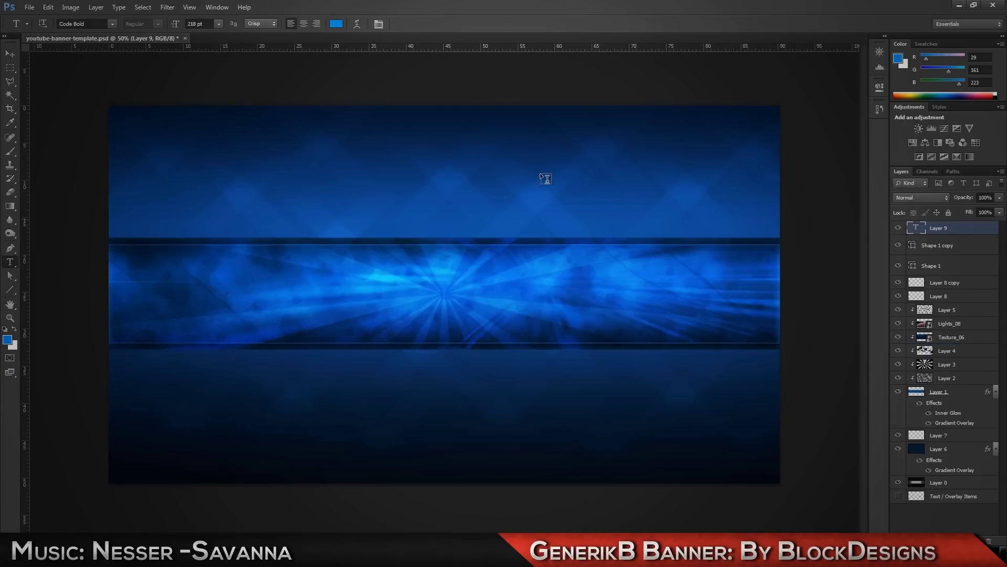
Discard the empty text layer and set the copied line to 49% opacity.
key("Escape")
key("v")
key("4")
key("9")
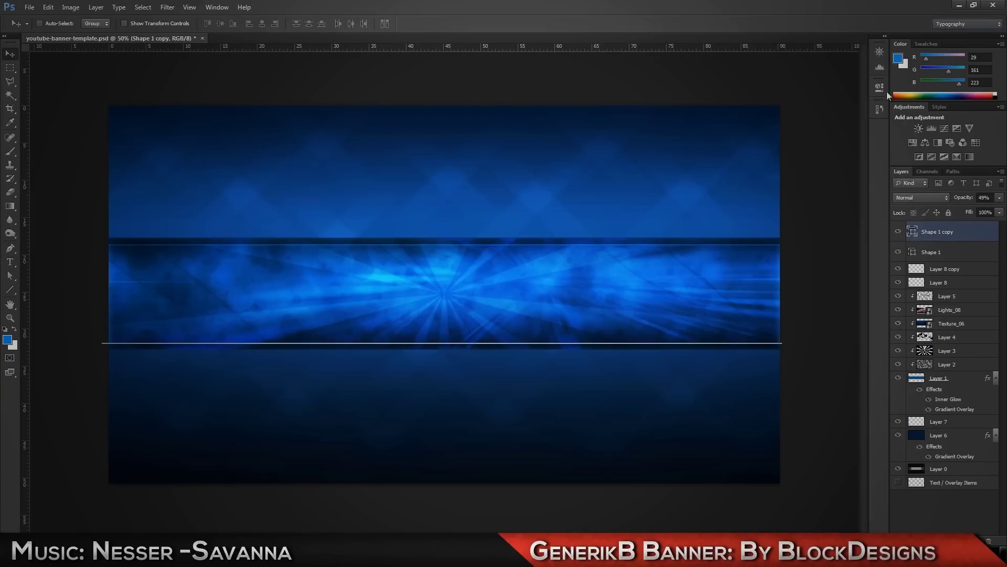
Add the 'GenerikB' title at 300 pt and move it to the banner centre.
key("t")
left_click_drag(259, 244, 637, 343)
type("GenerikB")
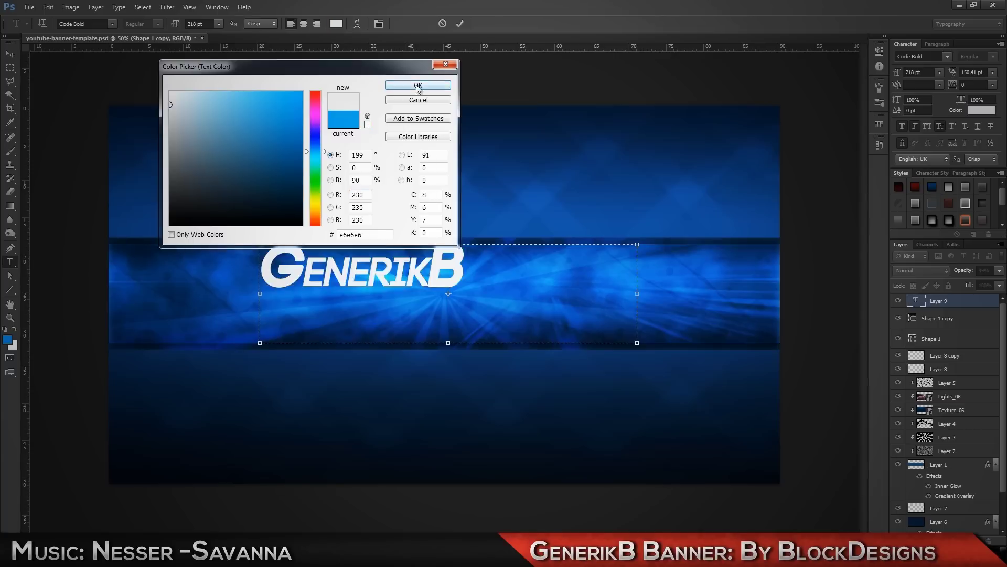
mouse_move(382, 264)
left_mouse_down()
mouse_move(467, 301)
mouse_move(489, 279)
left_mouse_up()
double_click(930, 72)
type("300")
key("Return")
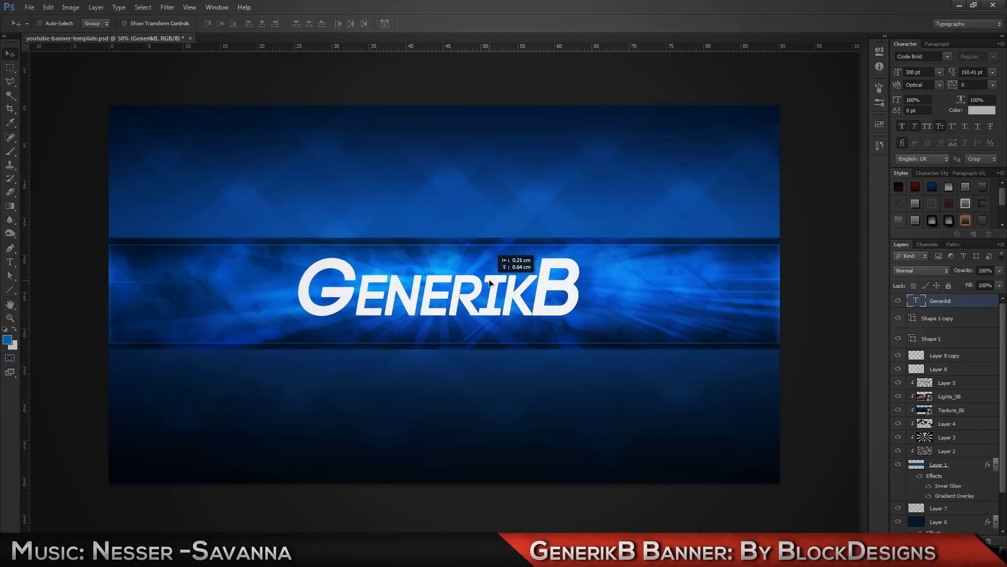
left_click(805, 204)
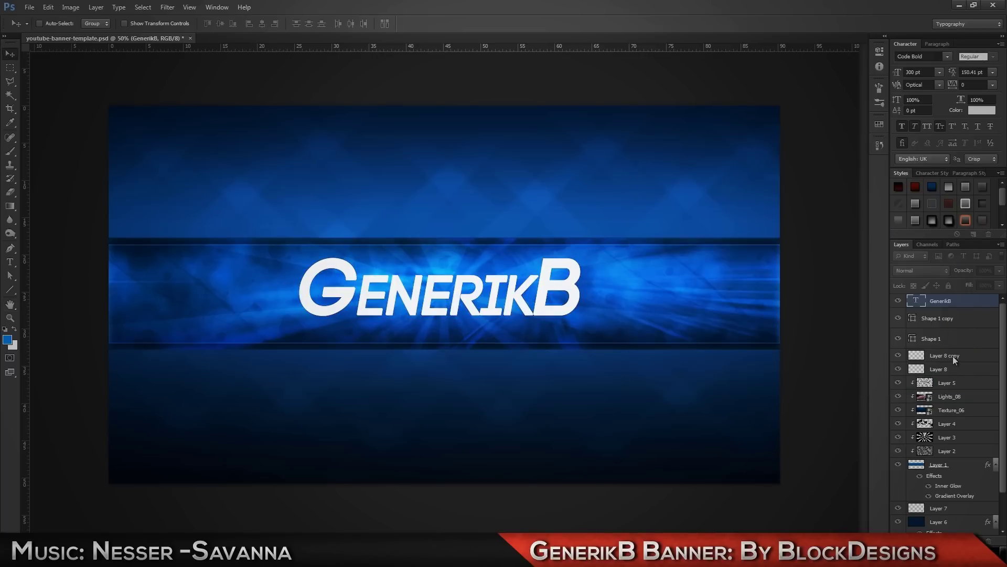
Paste the line copy's Color Overlay style onto the original line layer.
double_click(951, 318)
left_click(677, 266)
left_click(928, 169)
right_click(936, 358)
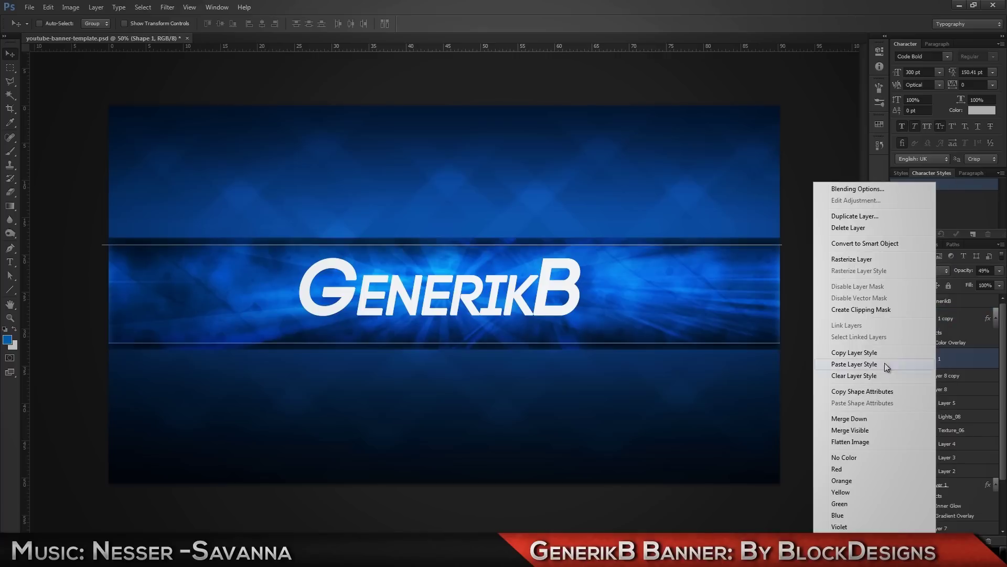
left_click(873, 365)
Thicken the line and place a duplicate at the band's top edge.
key("m")
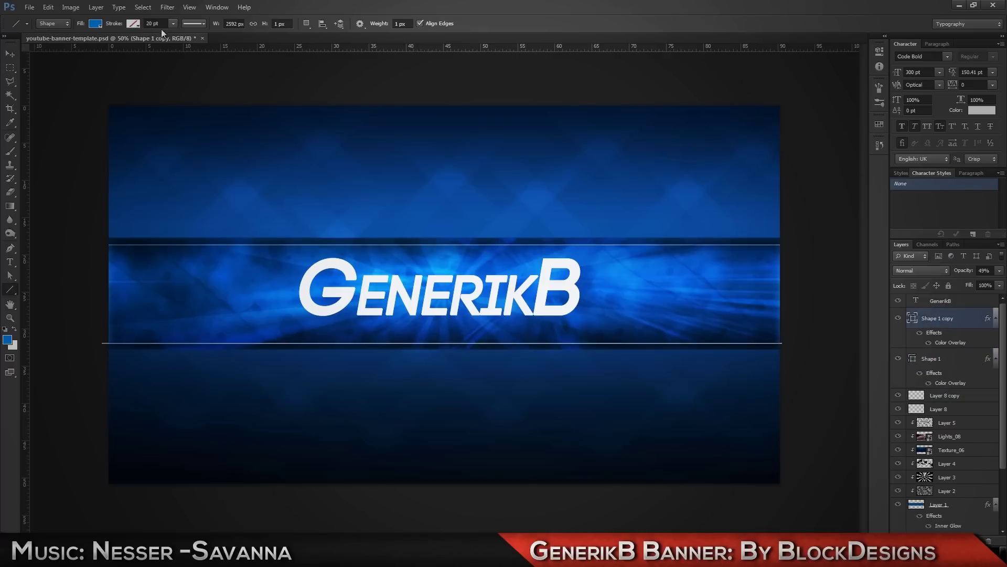
left_click(134, 23)
key("Escape")
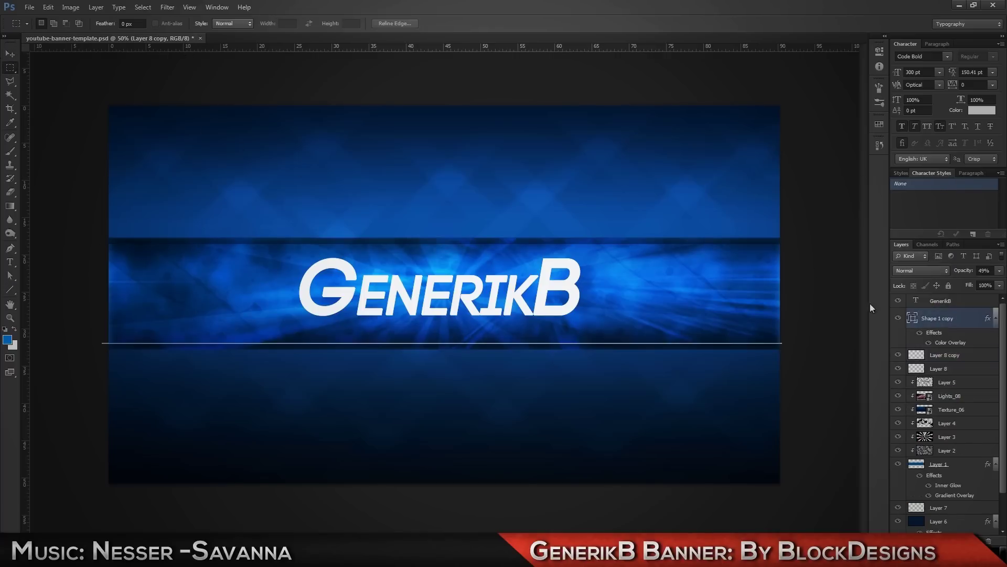
left_click_drag(554, 358, 554, 260)
Merge the two line layers into a single layer.
left_click(951, 347, "ctrl")
right_click(939, 347)
left_click(854, 418)
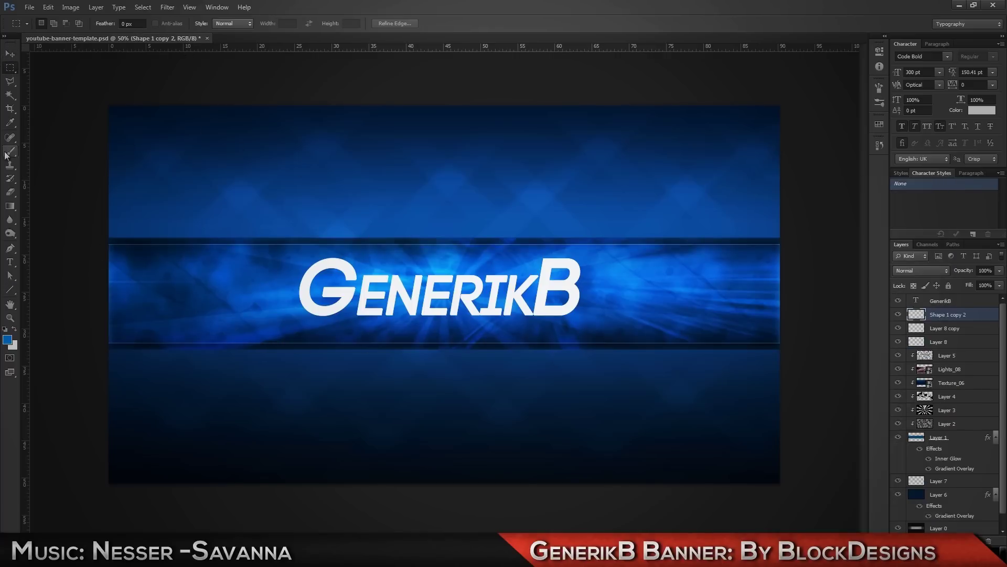
key("e")
left_click(52, 24)
Try different fonts on the GenerikB title from the Character panel font list.
scroll(114, 269, "up", 2)
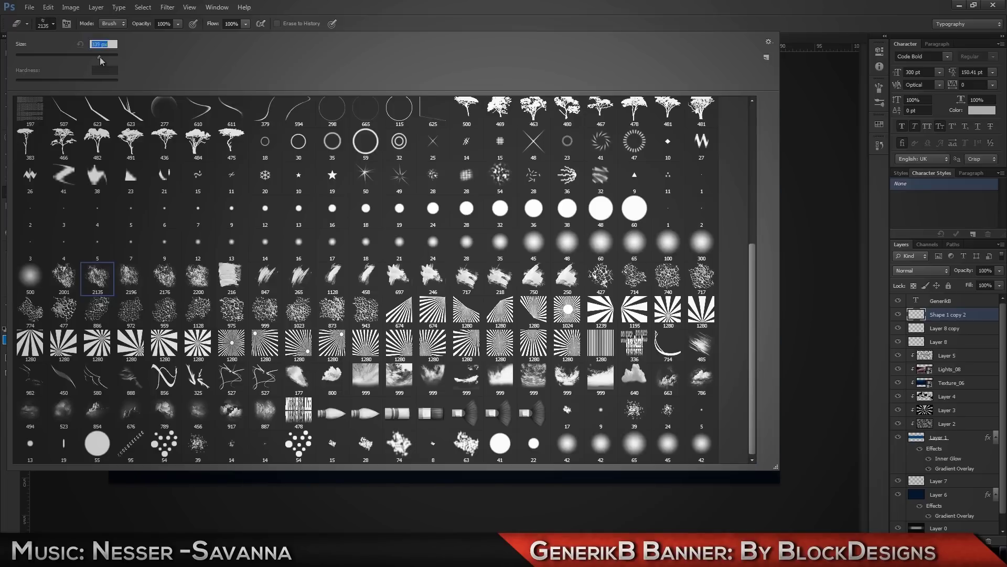
key("Return")
key("v")
left_click(941, 301)
left_click(926, 56)
key("Down")
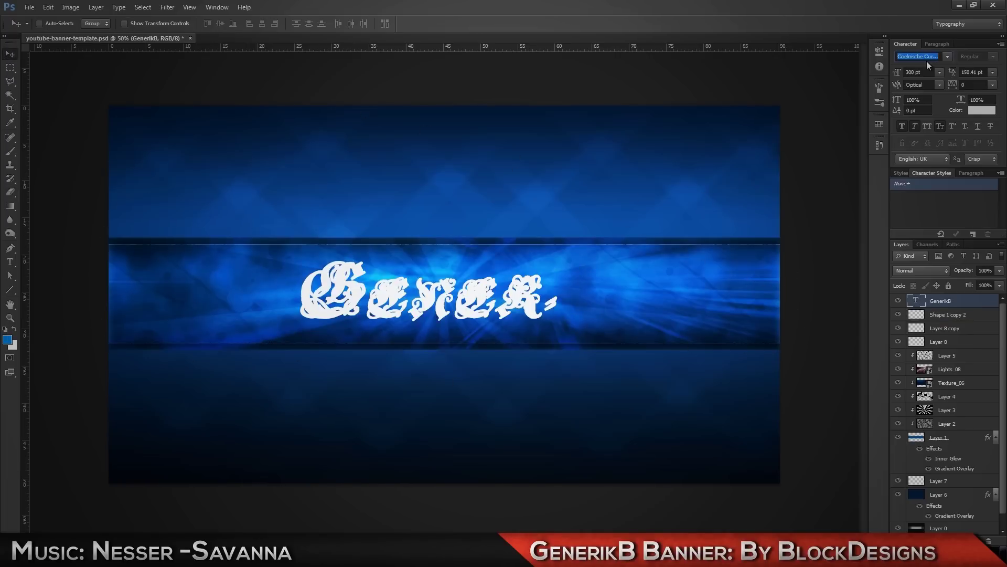
key("Down")
key("Down")
key("Down")
key("Down")
key("Down")
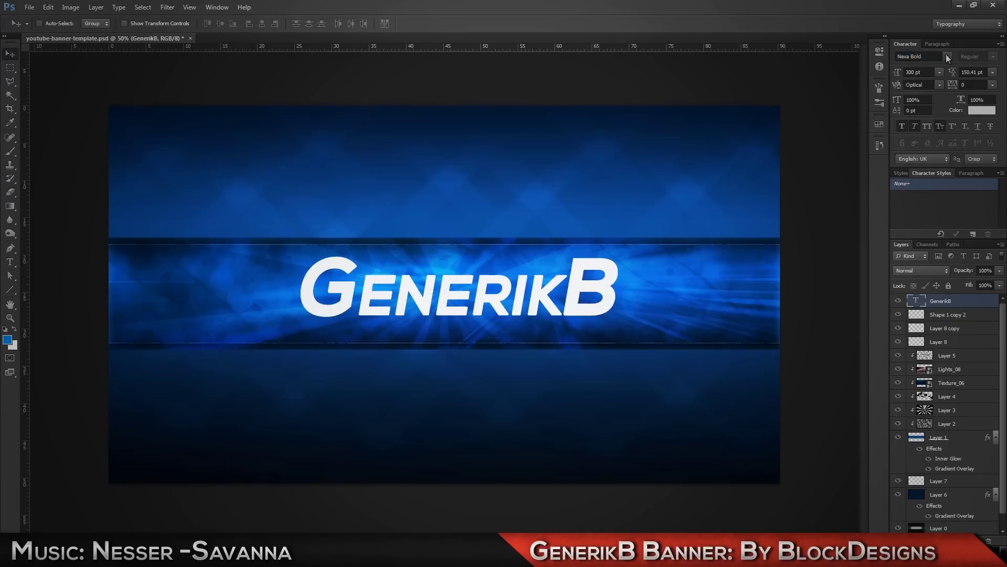
key("Down")
key("Down")
Step through fonts until the GenerikB title is set in Iskoola Pota.
key("Down")
left_click(947, 56)
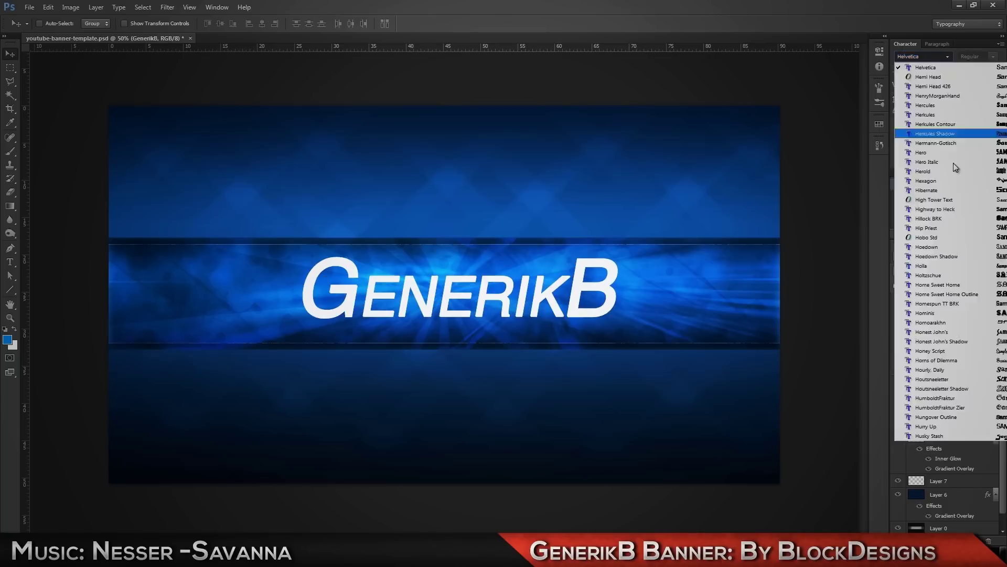
left_click(952, 164)
key("Down")
key("Down")
key("Down")
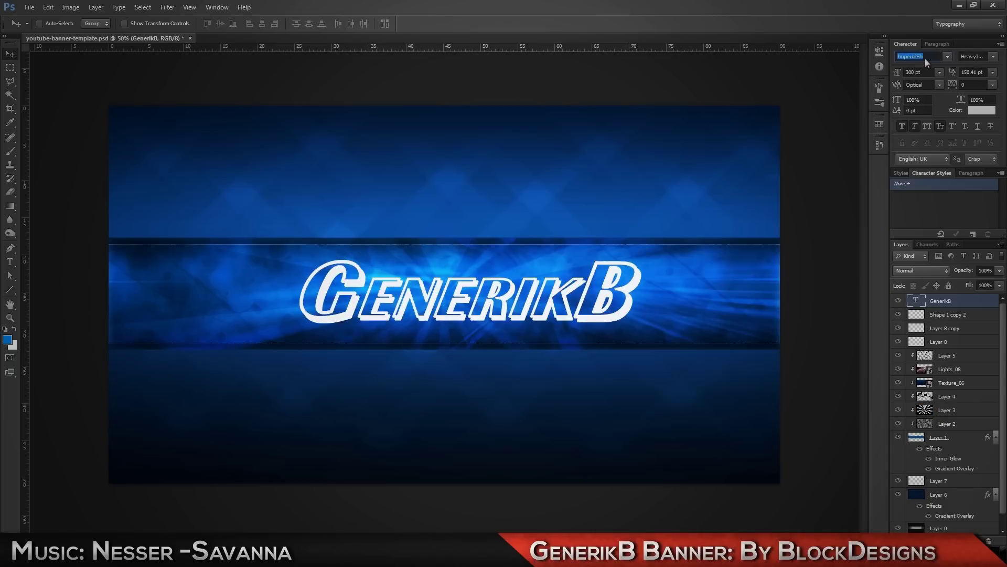
key("Down")
key("Down")
key("Down")
key("Down")
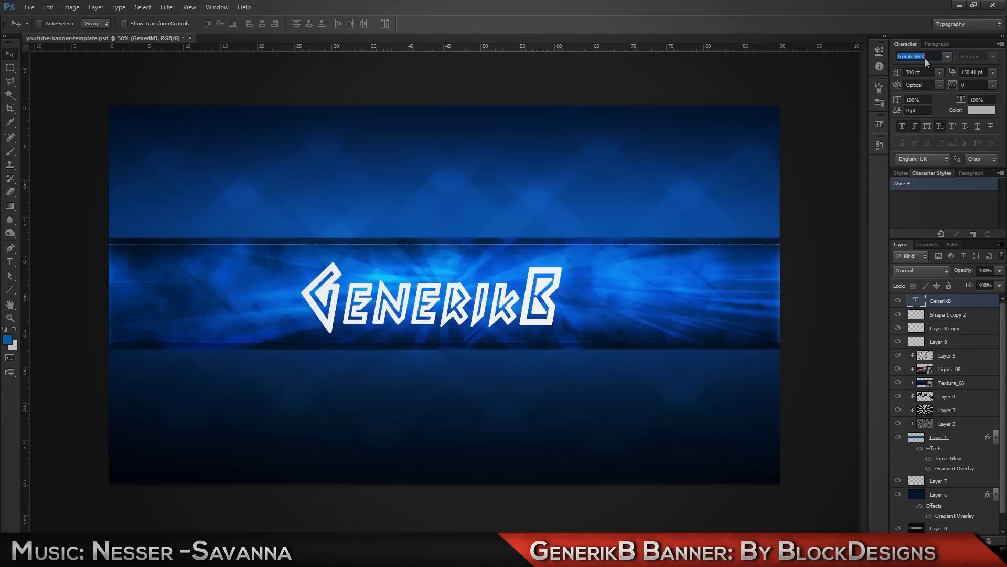
key("Down")
key("Down")
key("t")
key("Down")
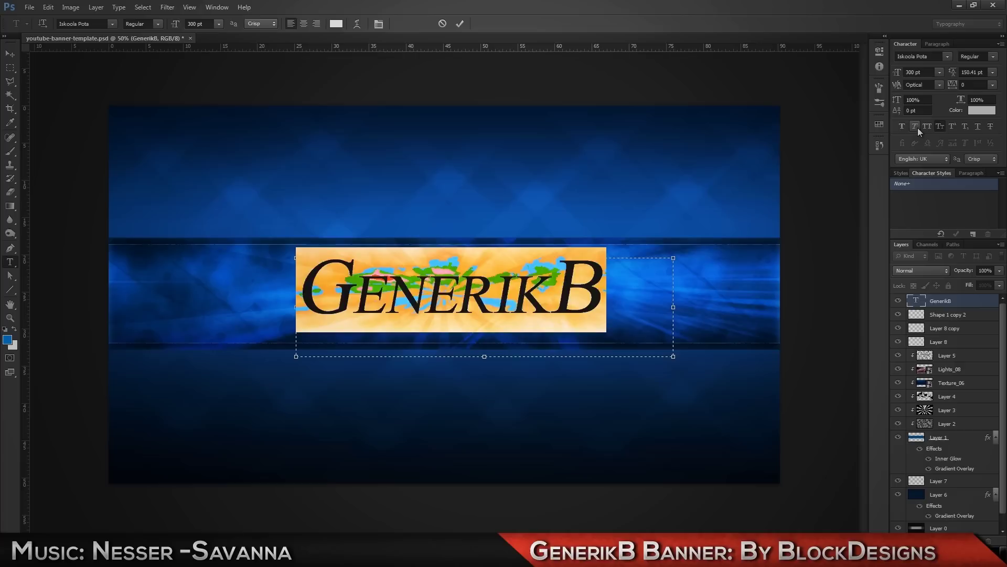
key("Down")
key("ctrl+Return")
key("v")
Duplicate the title and retype the copy as a widely tracked 'The Gaming Hermit' subtitle below it.
right_click(951, 302)
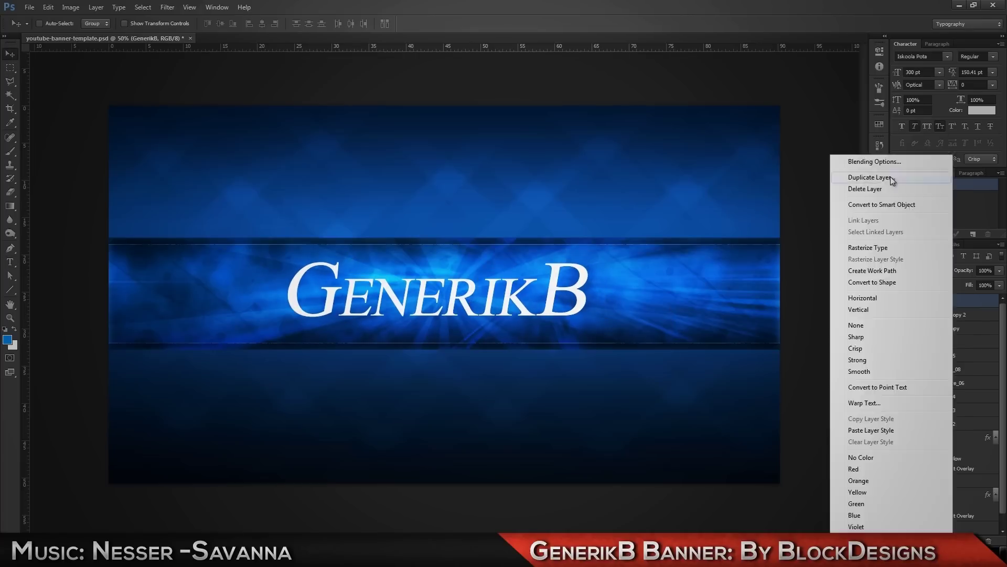
left_click(889, 178)
key("Return")
key("t")
left_click(272, 259)
key("ctrl+a")
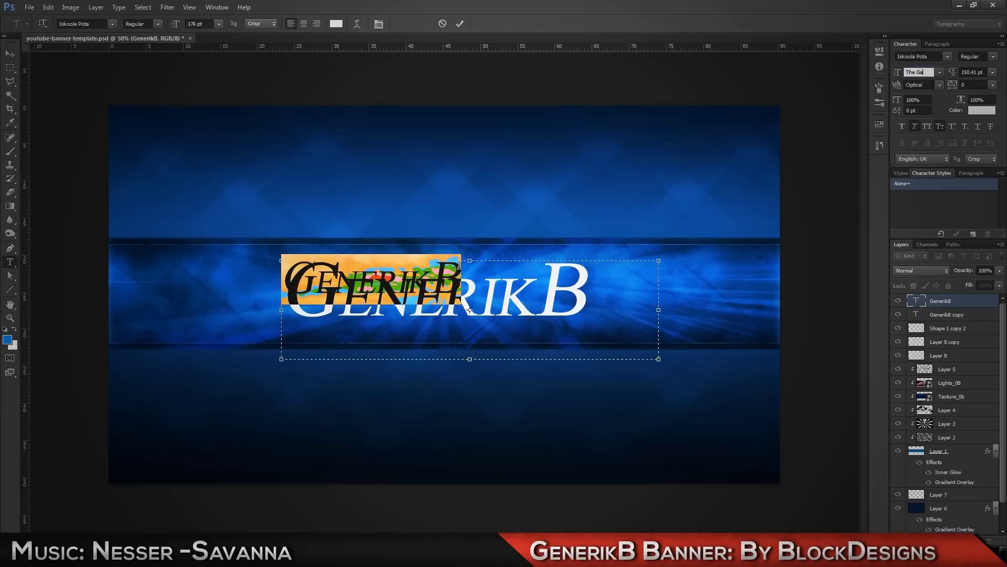
left_click_drag(519, 230, 558, 266)
type("The Gaming")
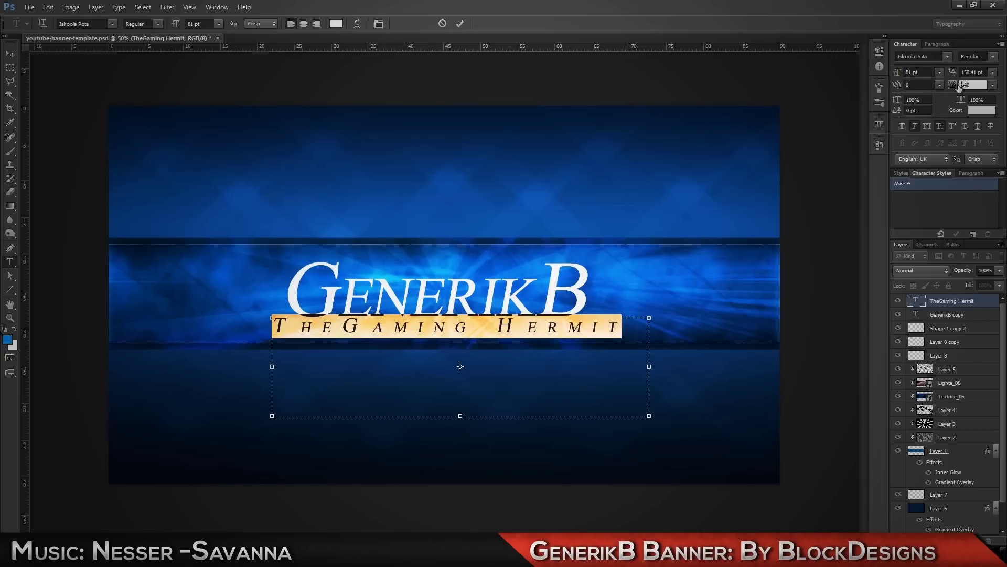
type("500")
key("Return")
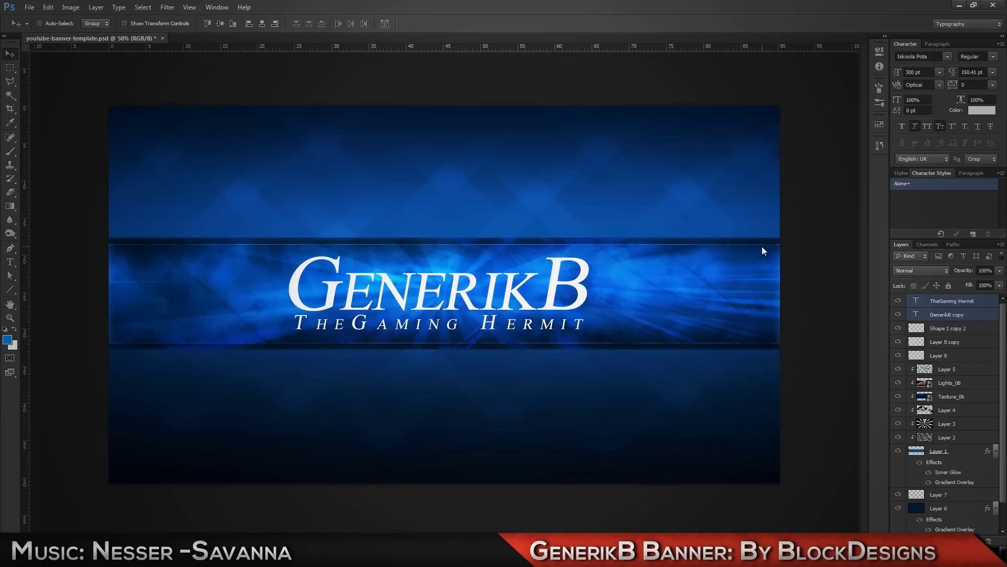
Edit the subtitle text and change its font by entering 'Hel' in the font field.
key("t")
left_click(471, 311)
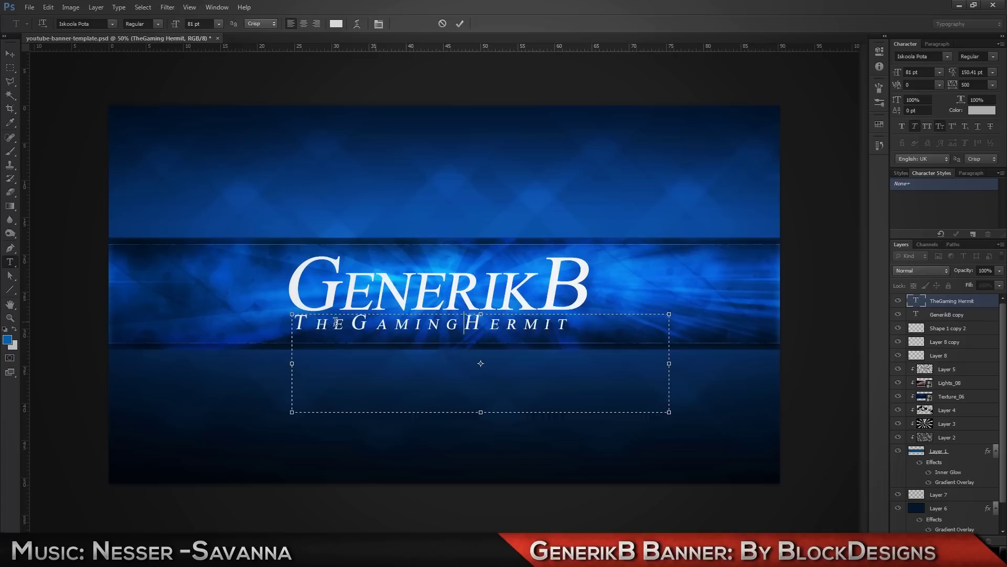
key("ctrl+a")
left_click(918, 57)
type("Hel")
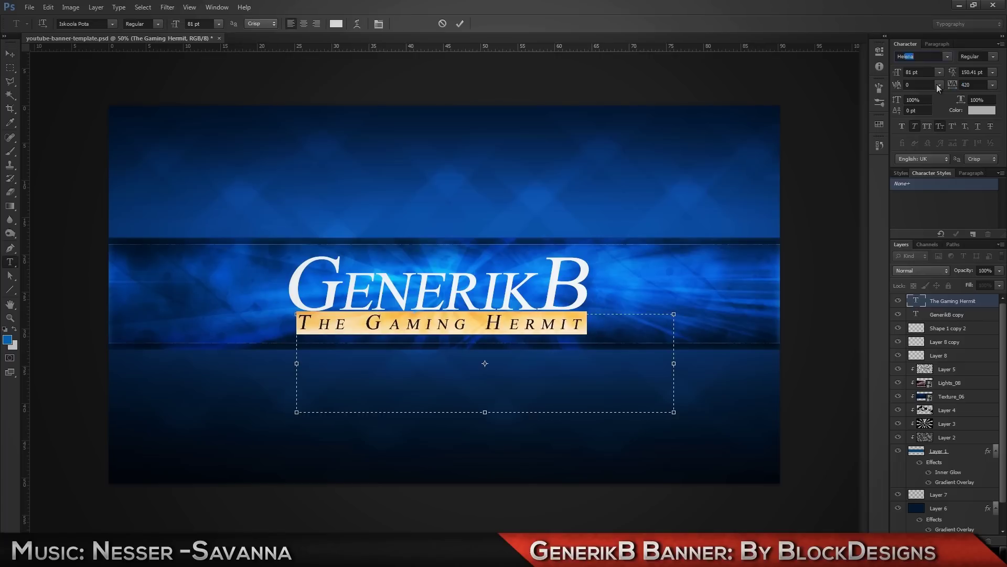
key("ctrl+Return")
key("v")
left_click(947, 313)
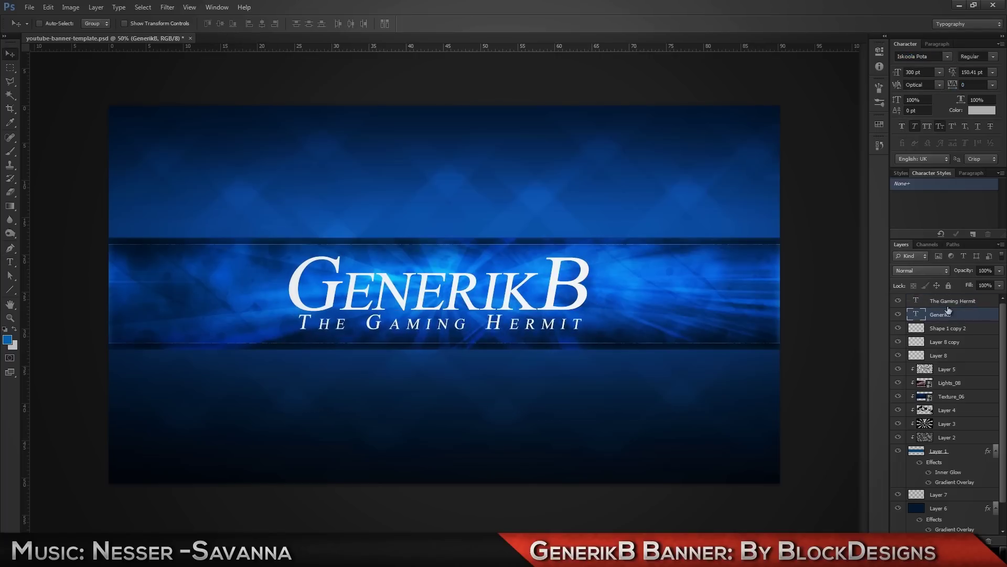
Give the GenerikB title a dark navy stroke.
double_click(953, 303)
key("Escape")
double_click(941, 314)
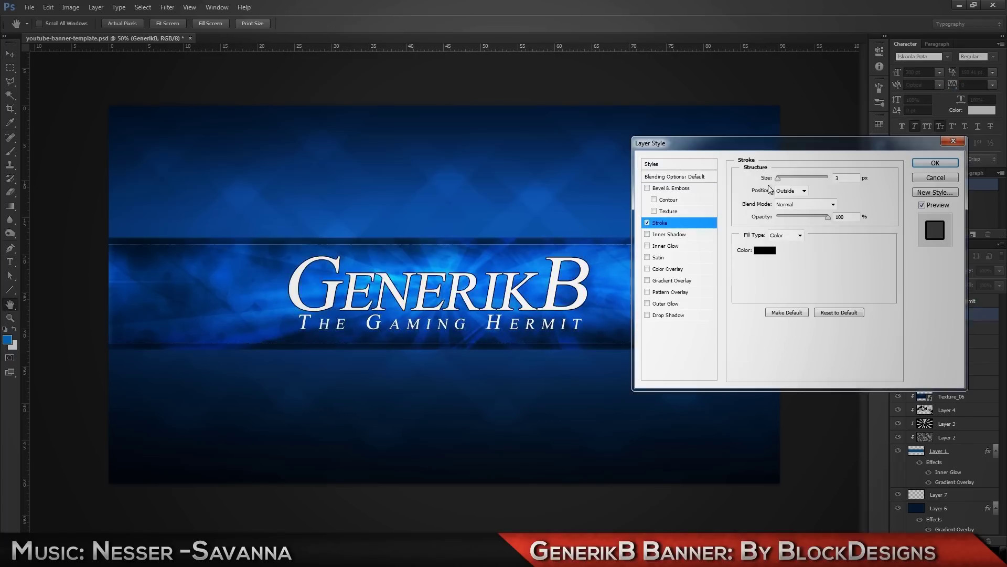
left_click(765, 250)
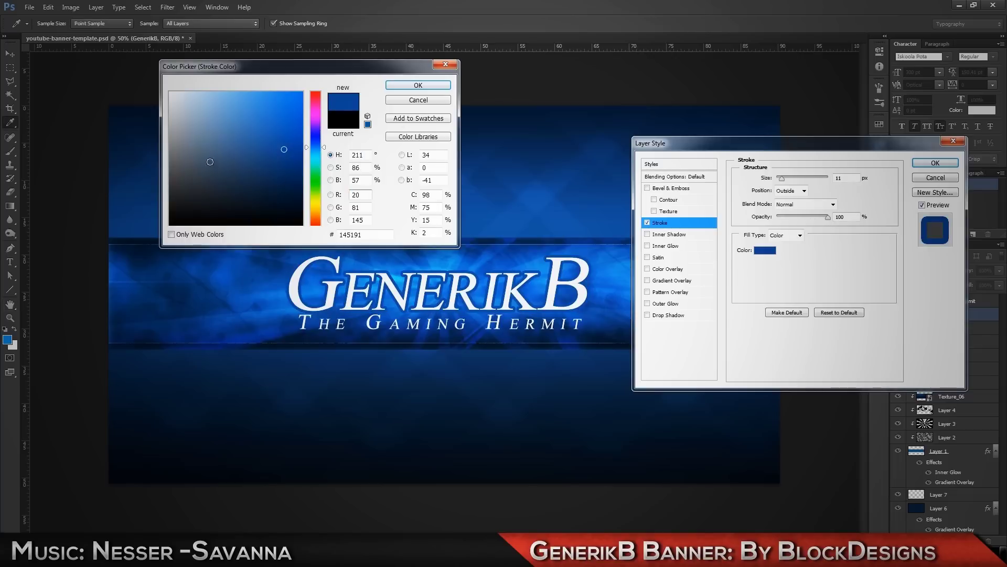
left_click(266, 194)
left_click(416, 90)
Add a dark blue drop shadow to the title, pushed lower and softened to size 10.
left_click(647, 314)
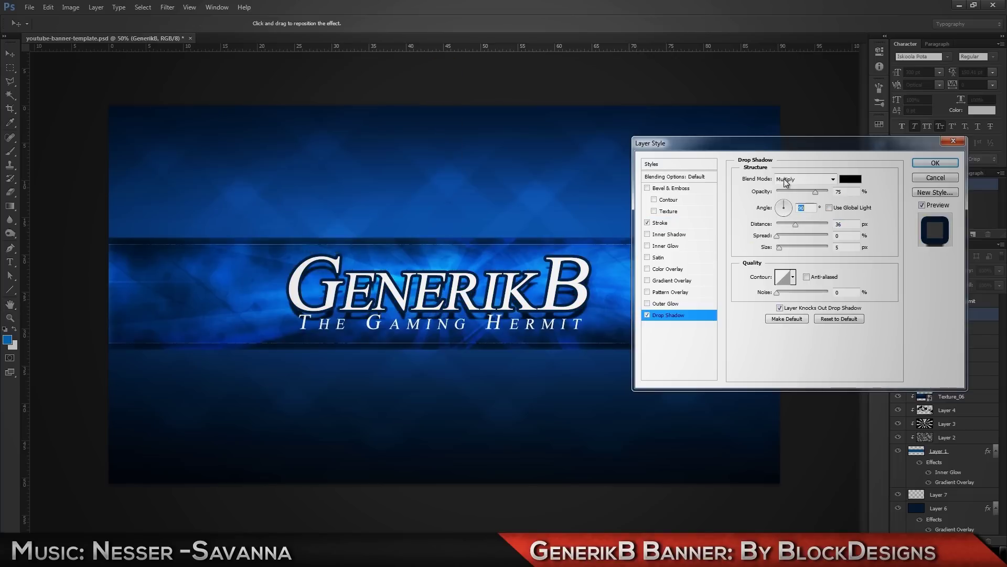
left_click(851, 179)
left_click(162, 89)
left_click(416, 90)
left_click_drag(816, 192, 828, 196)
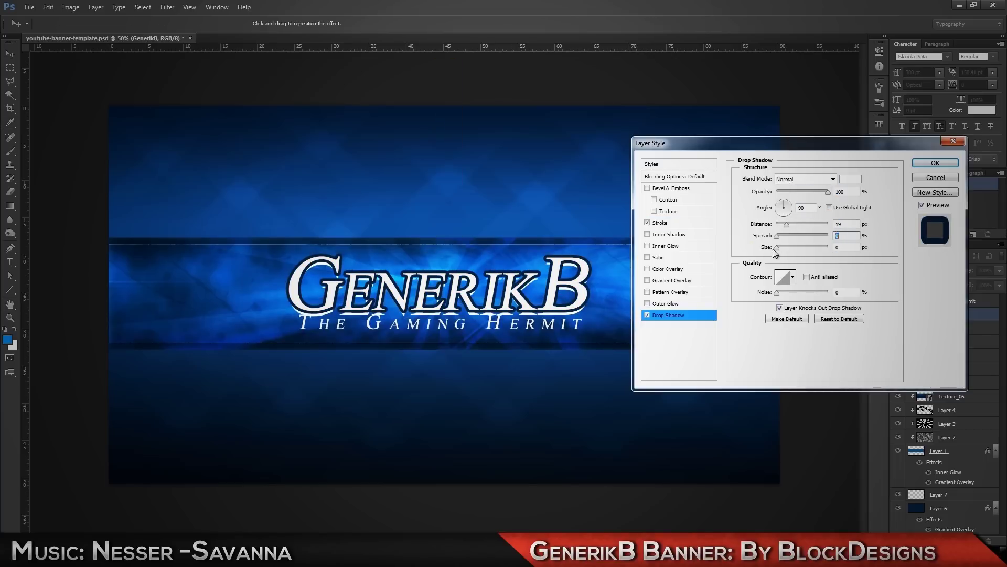
left_click(851, 179)
left_click(418, 85)
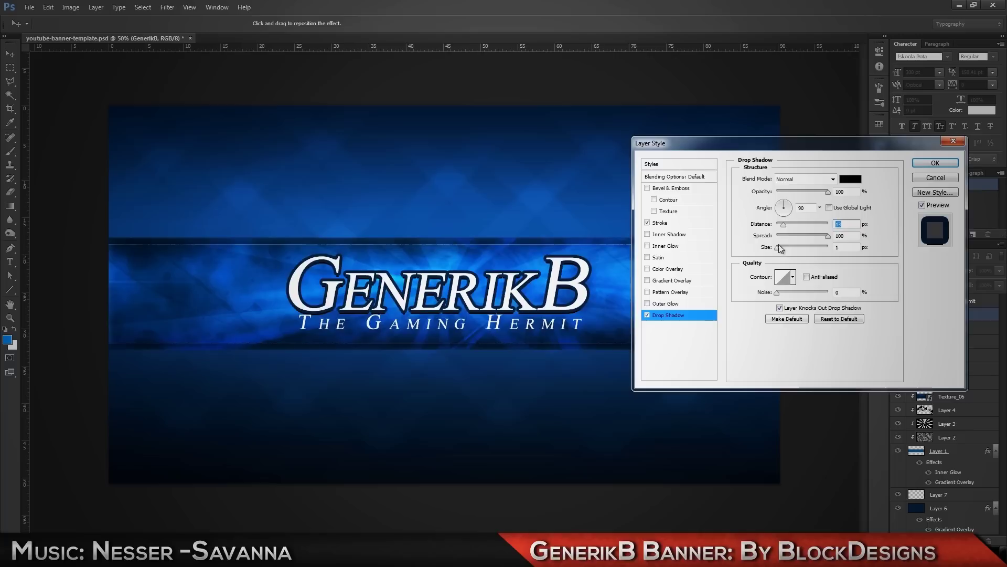
left_click_drag(779, 247, 806, 237)
left_click(851, 179)
left_click(525, 357)
left_click(419, 84)
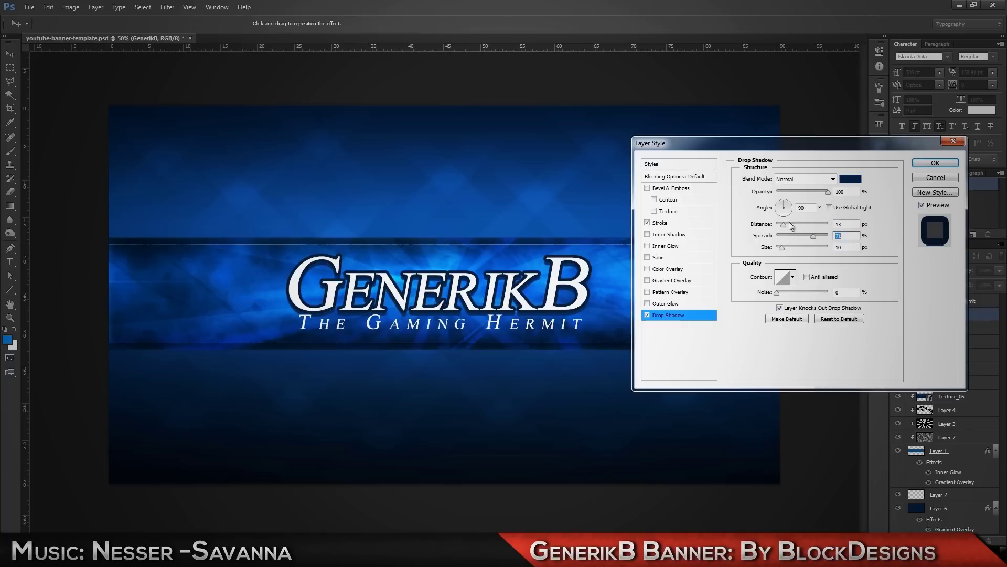
Add a gradient overlay to the title, trying presets such as Copper and Dark Spectrum.
left_click(677, 283)
left_click(803, 203)
left_click(738, 228)
left_click(802, 203)
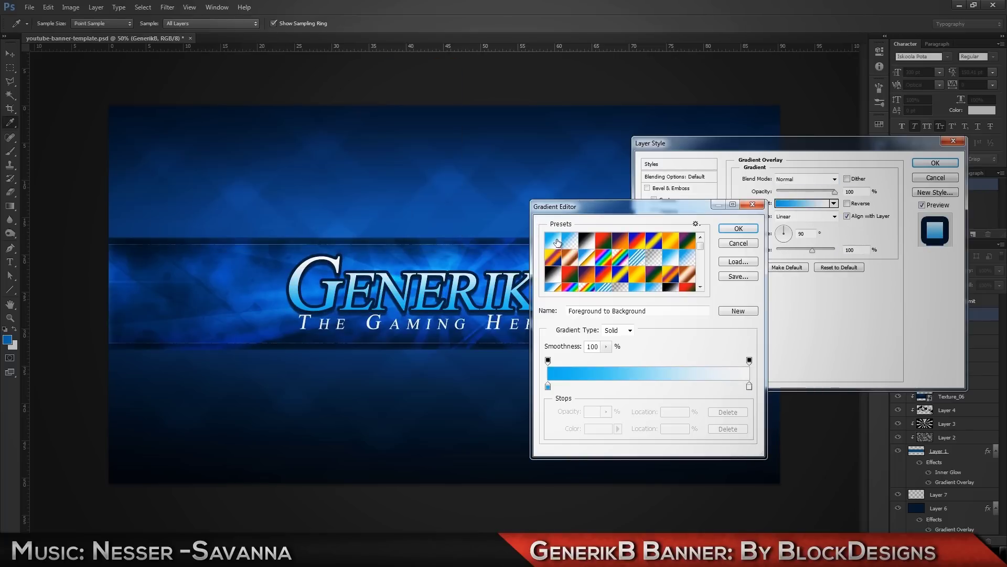
left_click(557, 242)
left_click_drag(613, 210, 789, 187)
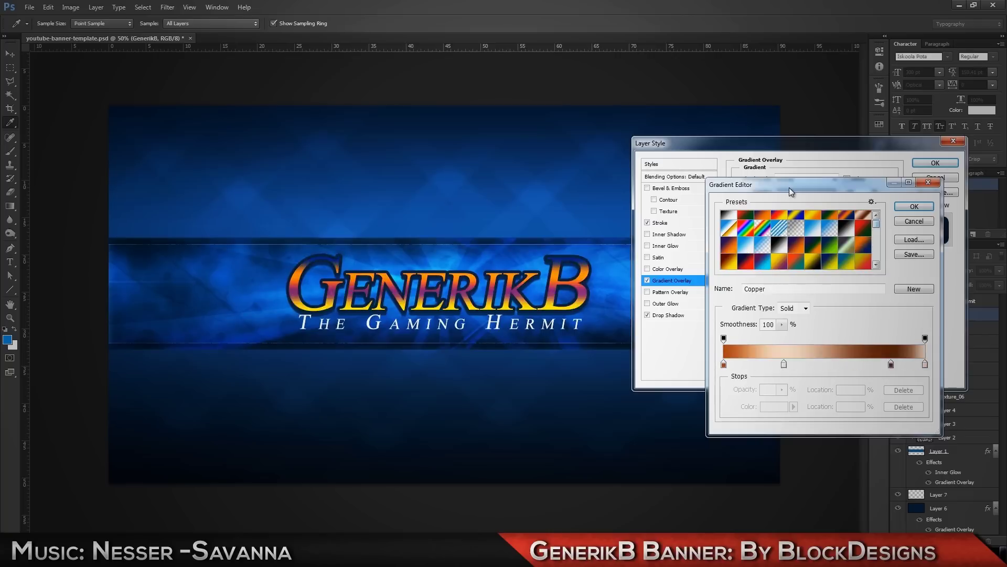
left_click(758, 260)
scroll(797, 241, "down", 5)
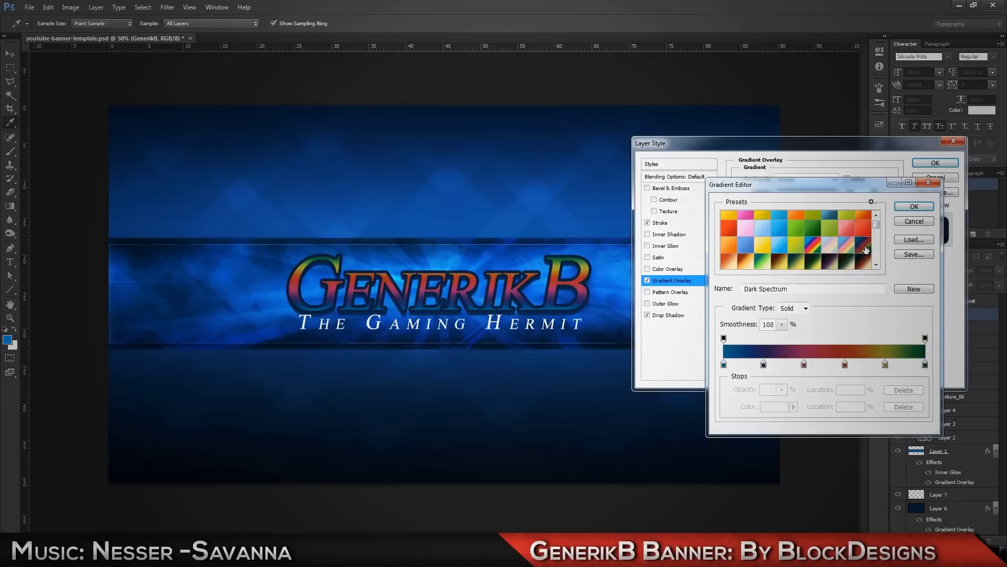
left_click(850, 233)
Set the title gradient to an orange preset with Reverse checked.
left_click(762, 231)
left_click(914, 206)
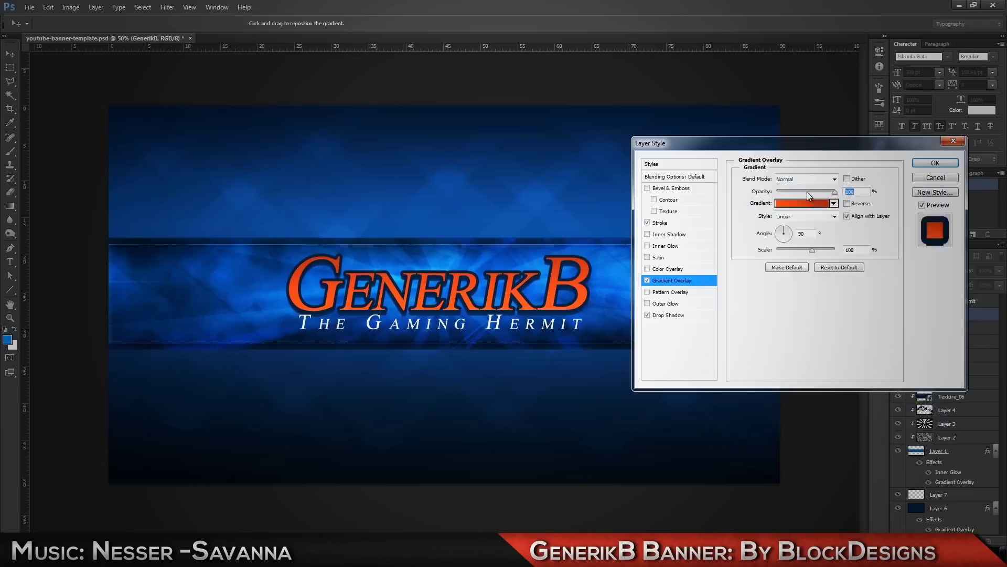
left_click(803, 203)
left_click(779, 231)
left_click(914, 206)
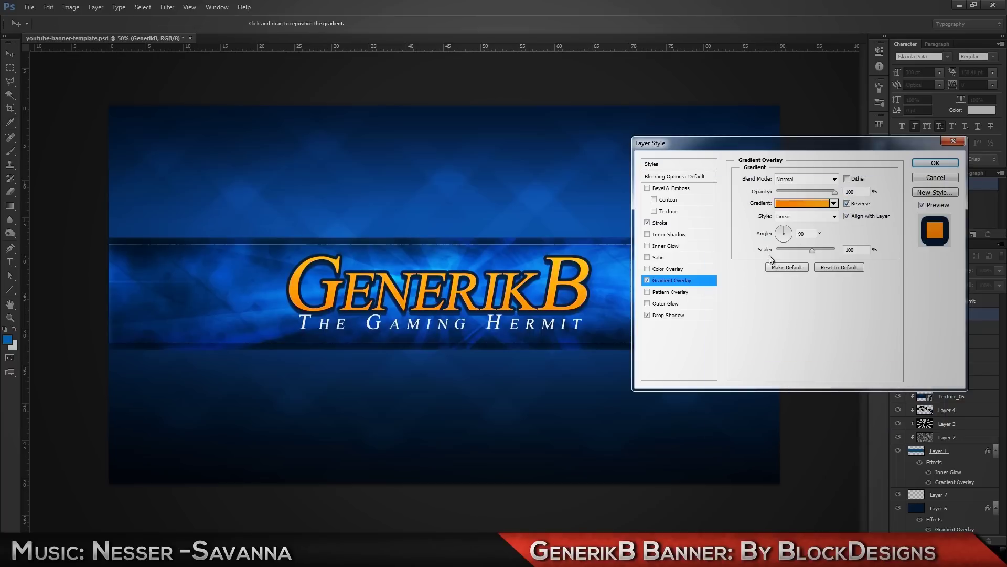
Set the title's Inner Glow colour to yellow.
left_click(665, 246)
left_click(766, 215)
left_click(308, 112)
left_click(417, 74)
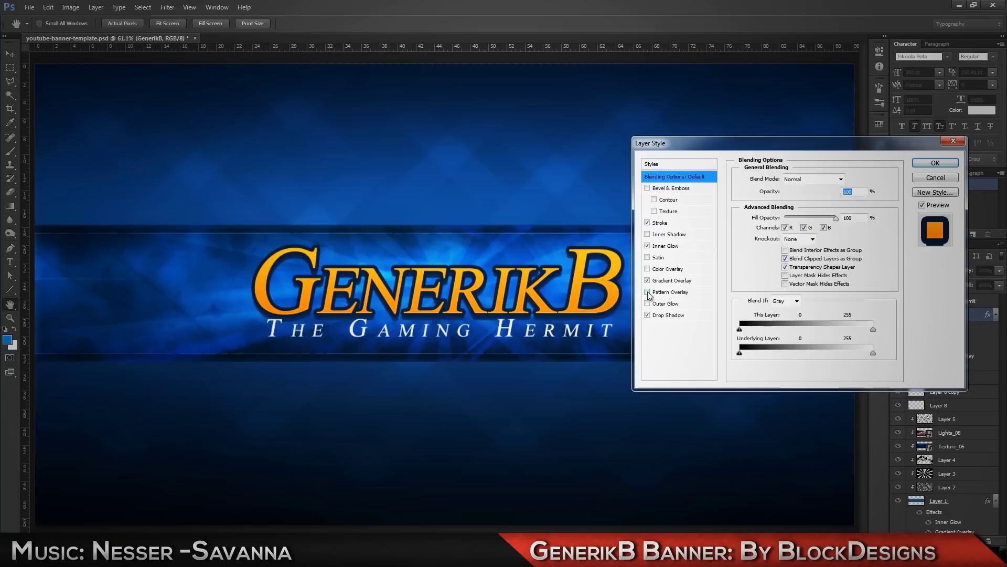
Try pattern and colour overlays, then enable a downward-shading bevel on the title.
left_click(666, 291)
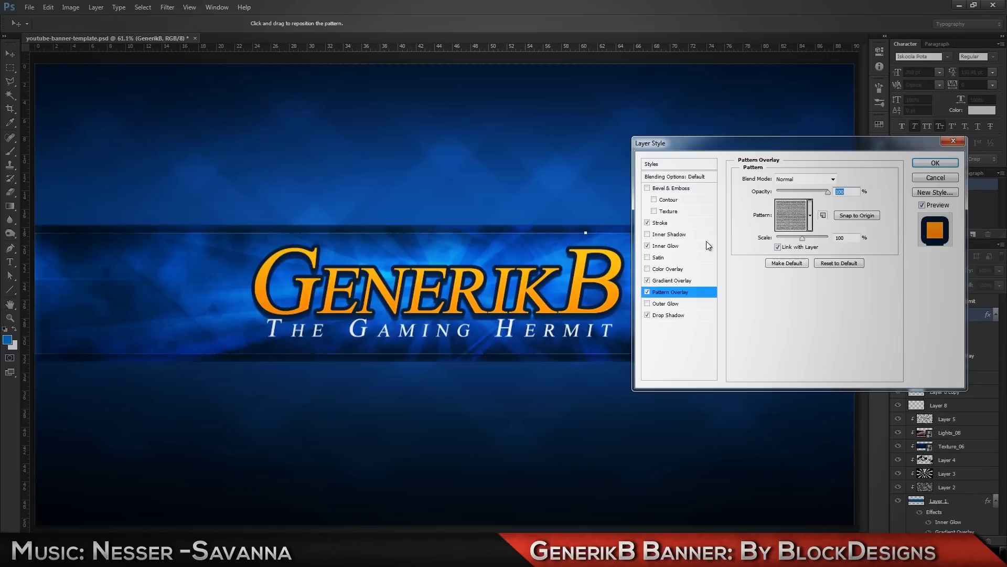
left_click(667, 269)
left_click(671, 188)
left_click(806, 216)
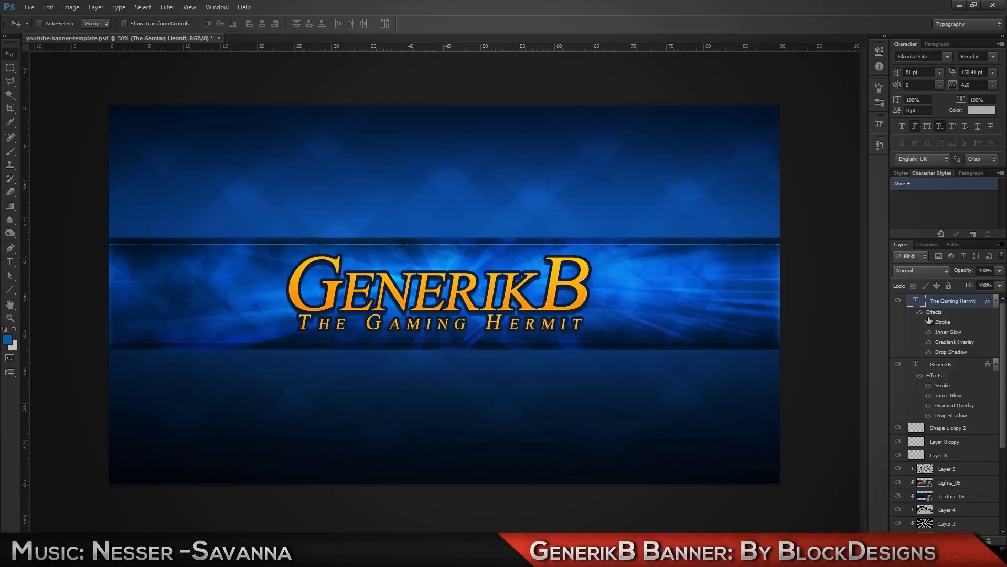
Give the subtitle the title's effects and tilt the duplicated text with Free Transform.
double_click(951, 352)
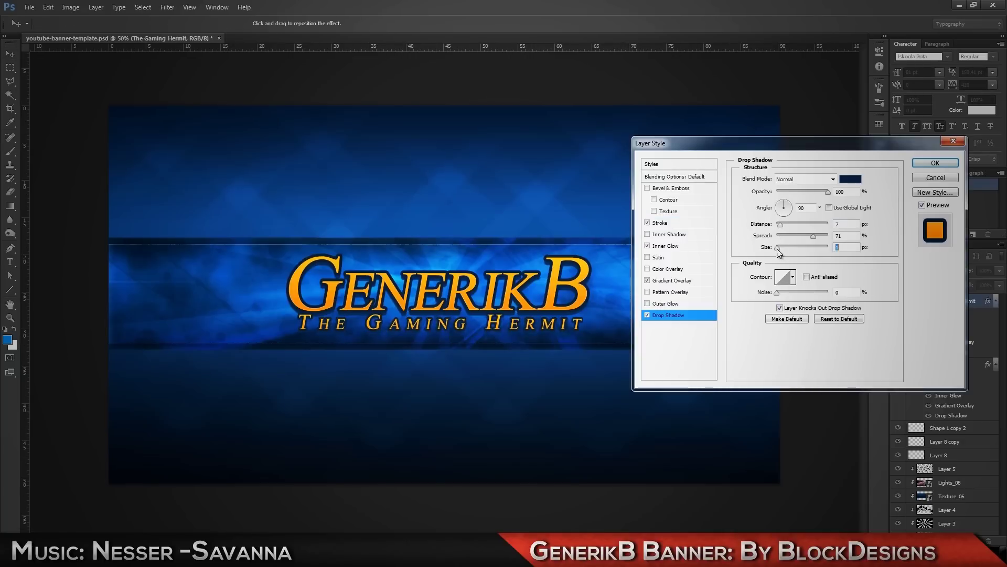
left_click(927, 177)
key("ctrl+t")
type("100")
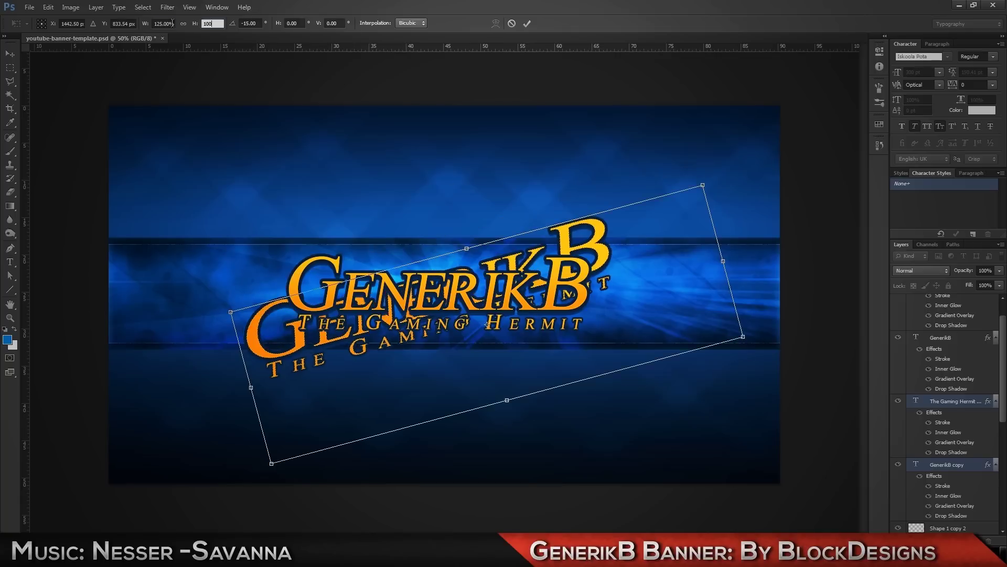
key("Return")
Fade the tilted copy to 42% opacity, move it below Layer 5 and clip it.
left_click_drag(999, 270, 970, 296)
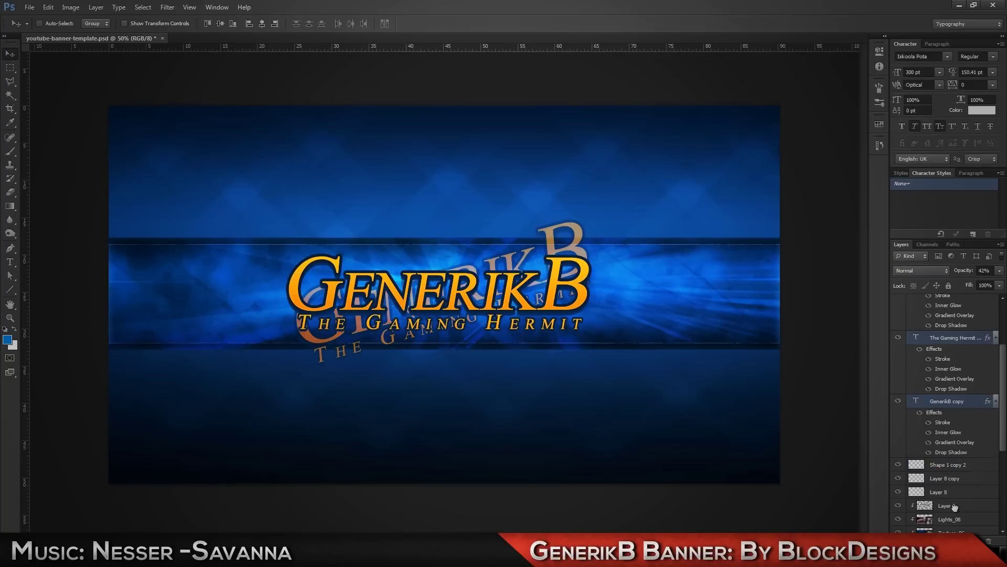
left_click_drag(954, 507, 953, 513)
key("ctrl+1")
right_click(944, 404)
Select an area of the banner and set the tilted copies to 61% opacity.
key("Escape")
key("m")
left_click_drag(414, 142, 770, 184)
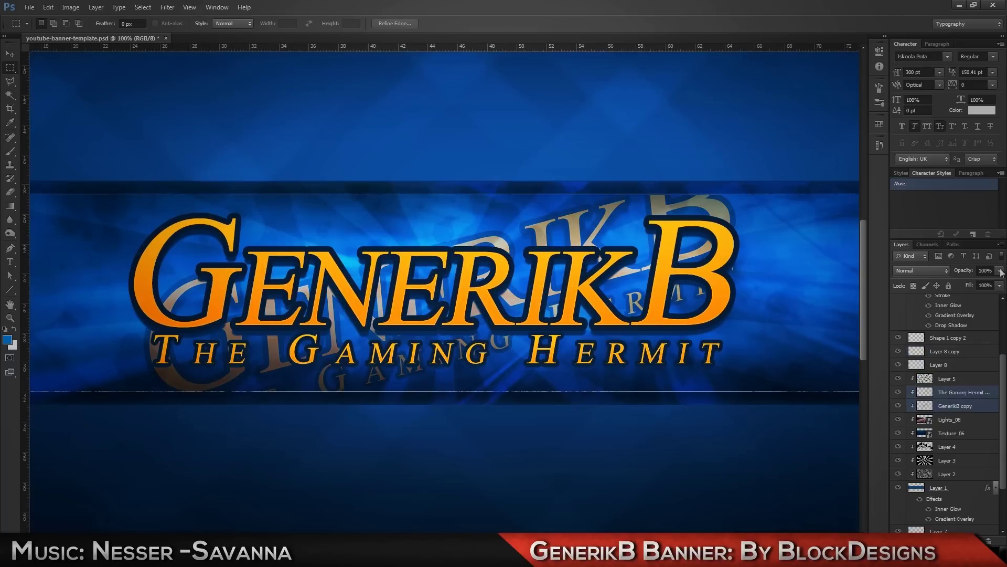
left_click_drag(1000, 270, 986, 286)
key("v")
key("ctrl+minus")
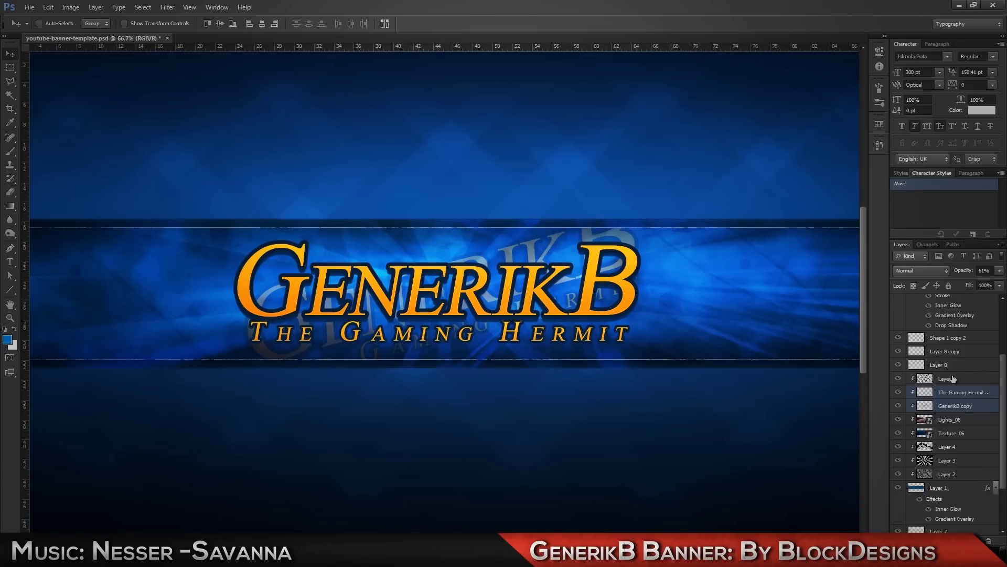
key("e")
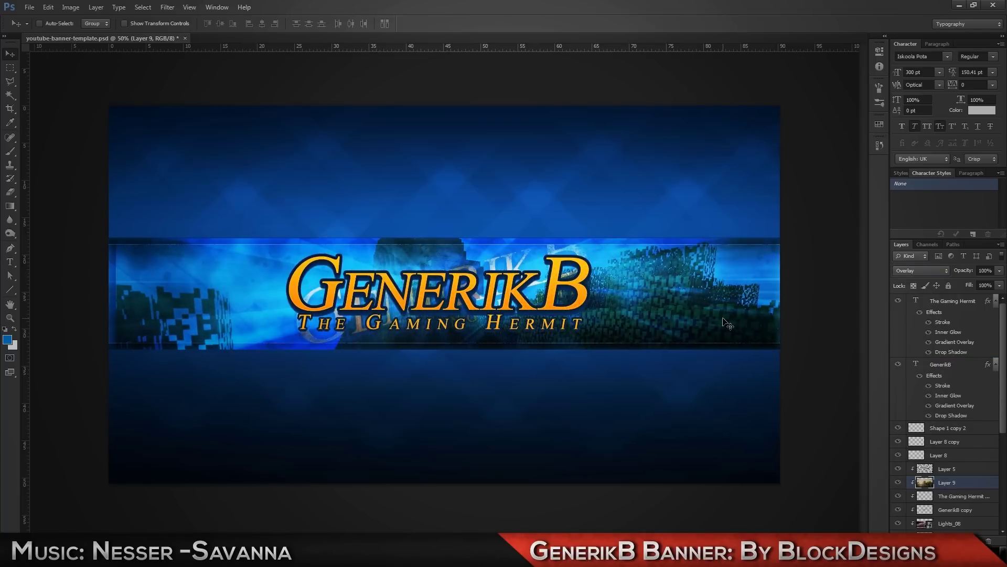
Remove the blocky image overlay and try, then discard, a white-filled triangle selection.
key("Delete")
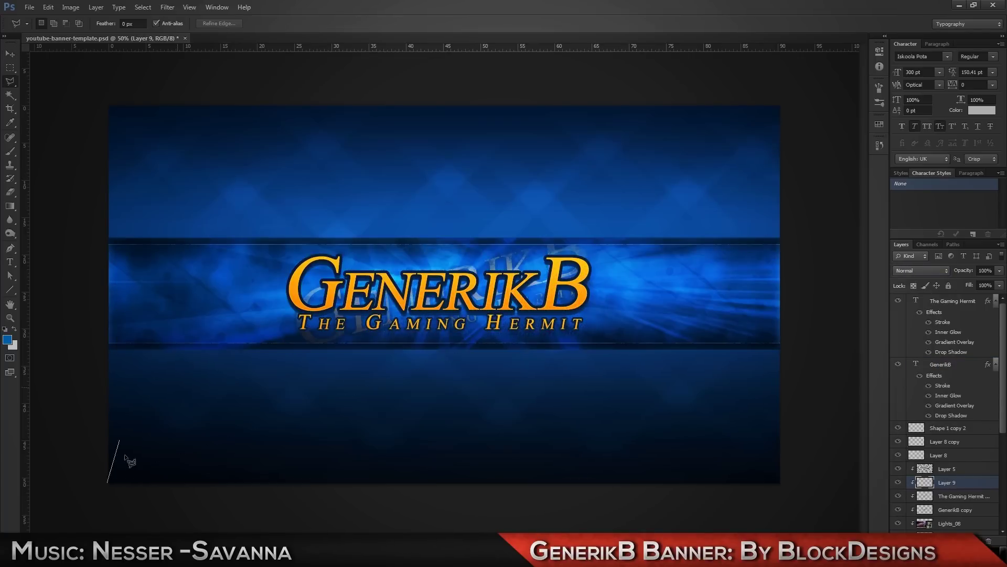
left_click(108, 105)
right_click(271, 341)
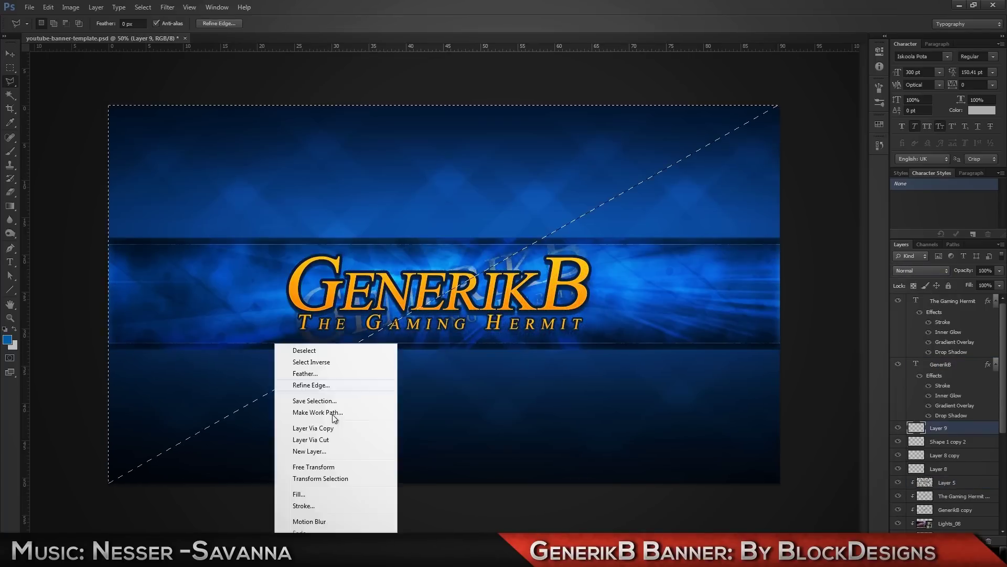
left_click(286, 493)
key("Return")
key("Delete")
Try a thin white diagonal streak with lowered opacity, then delete that layer.
key("l")
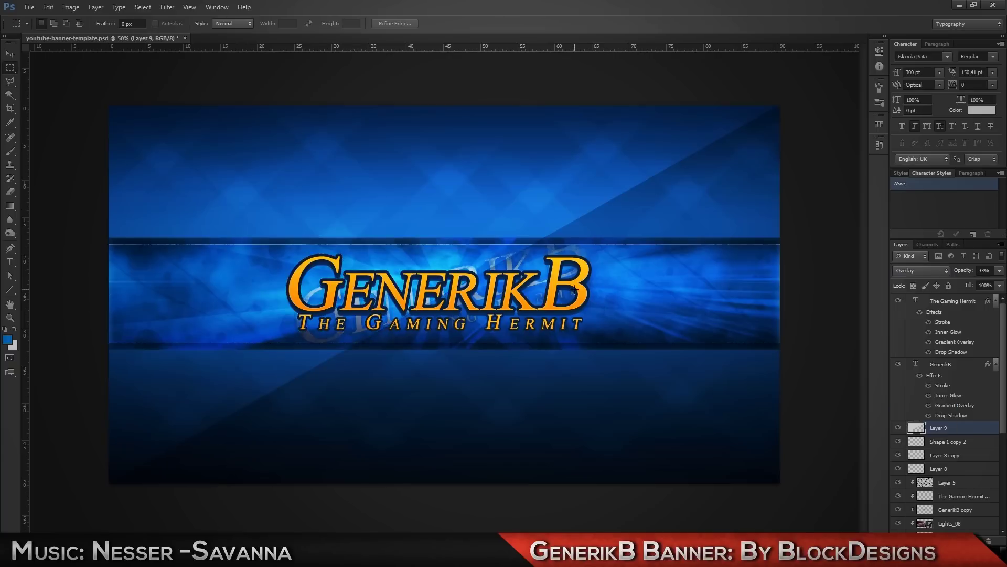
left_click(114, 251)
right_click(201, 305)
left_click(226, 401)
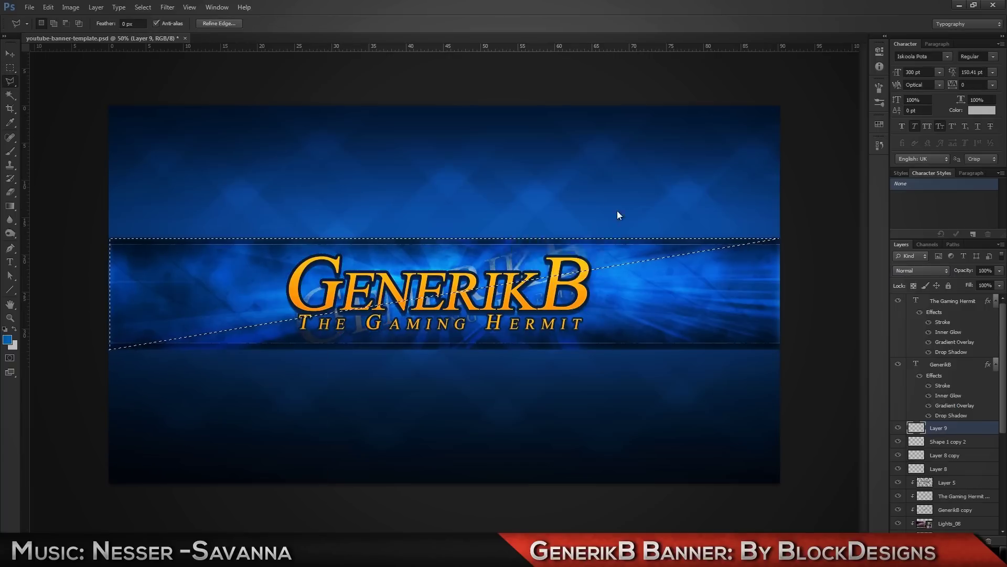
left_click_drag(1000, 270, 971, 285)
key("Delete")
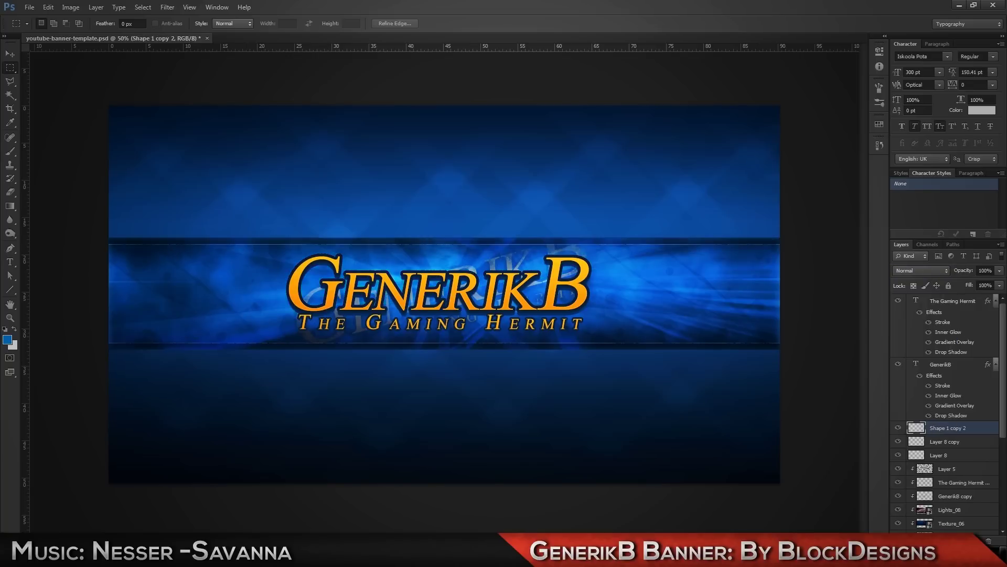
Fill a drawn diagonal path with white in Overlay mode, then delete it to redo.
left_click(110, 368)
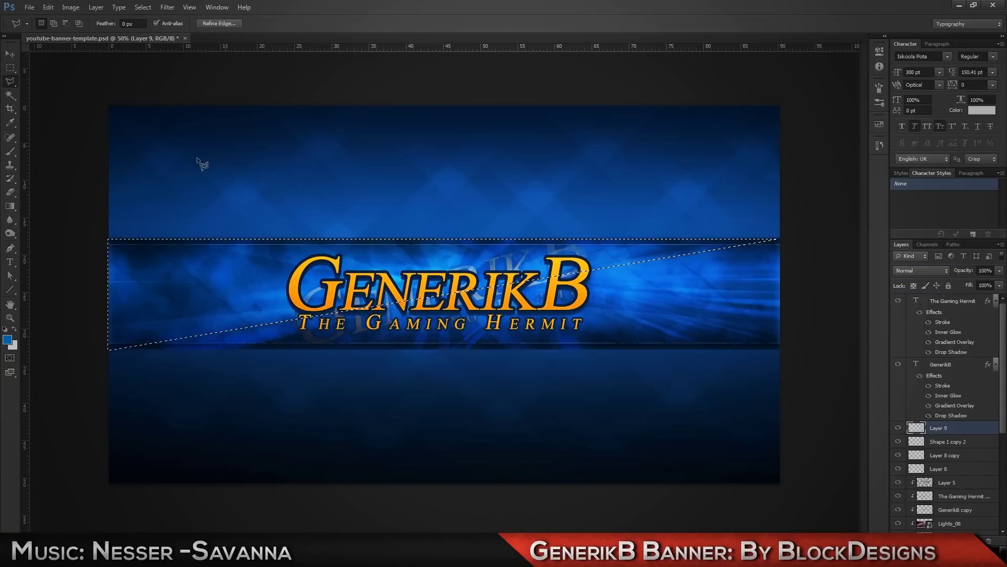
key("p")
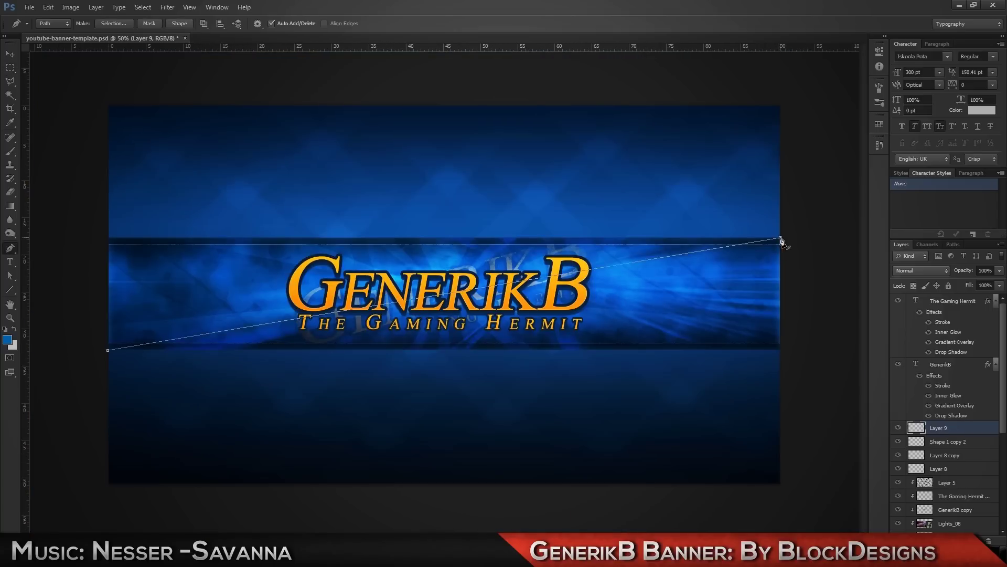
right_click(171, 318)
left_click(259, 427)
left_click(445, 117)
key("shift+alt+o")
key("ctrl+t")
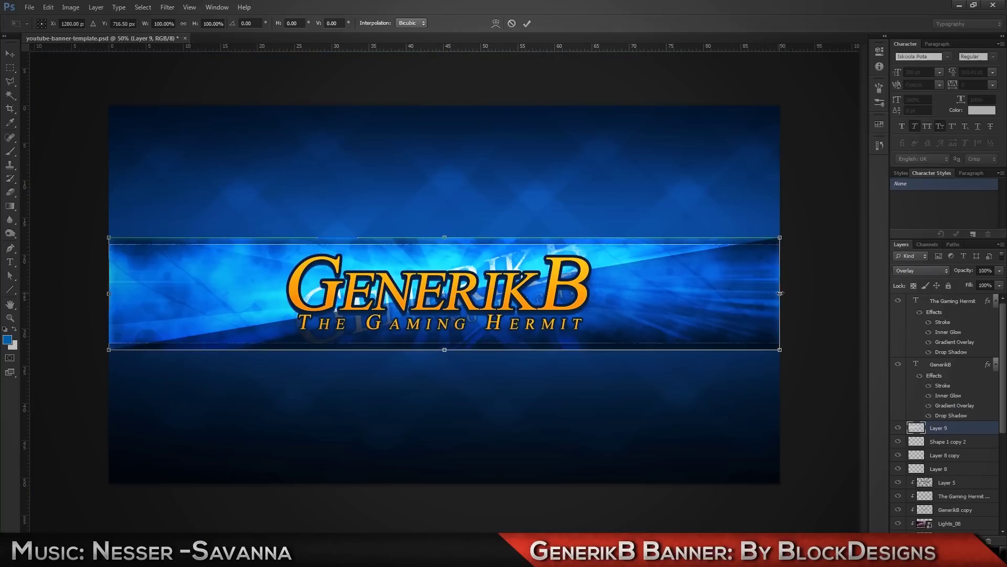
key("Return")
key("m")
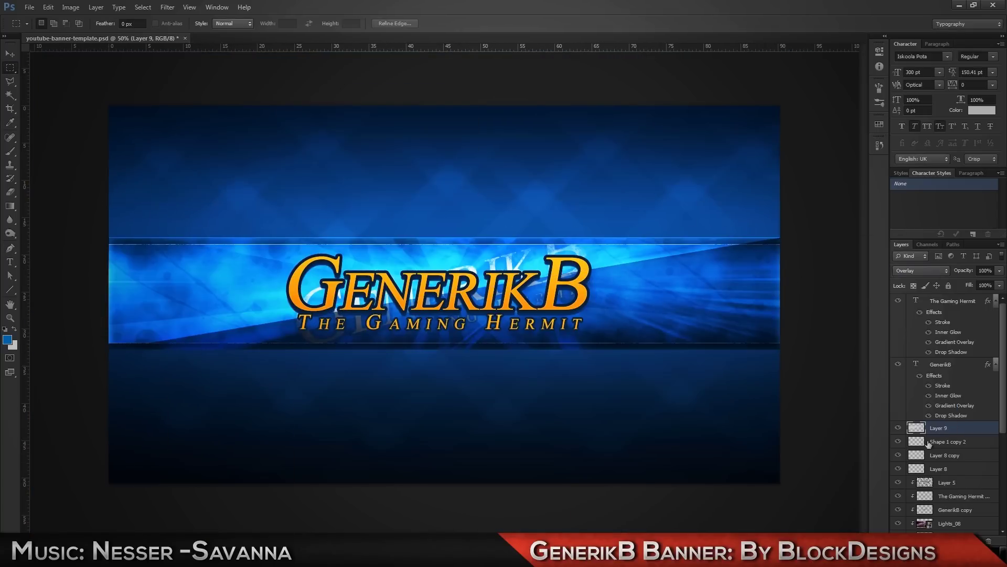
key("Delete")
Refill the diagonal path with white, blended as Overlay at 34% opacity.
right_click(148, 309)
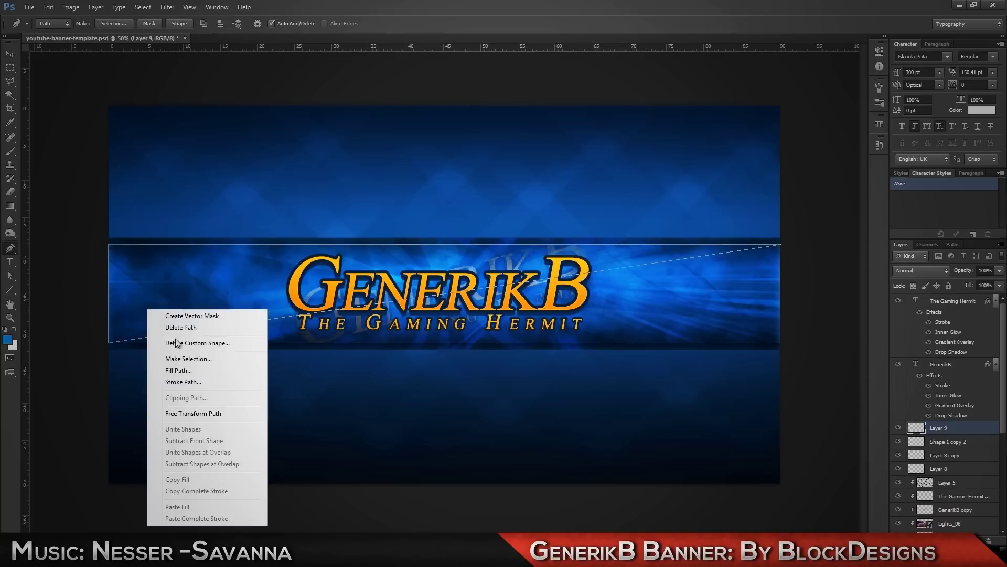
left_click(180, 368)
key("shift+alt+o")
key("3")
key("4")
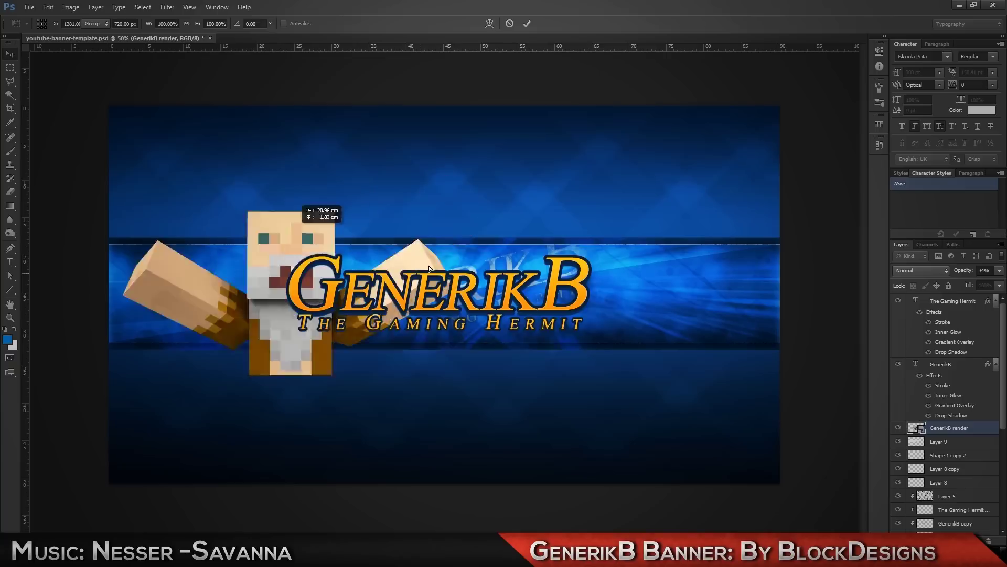
Position the Minecraft render, set it to Soft Light at 64% opacity, and move it above Layer 1.
left_click_drag(450, 255, 451, 262)
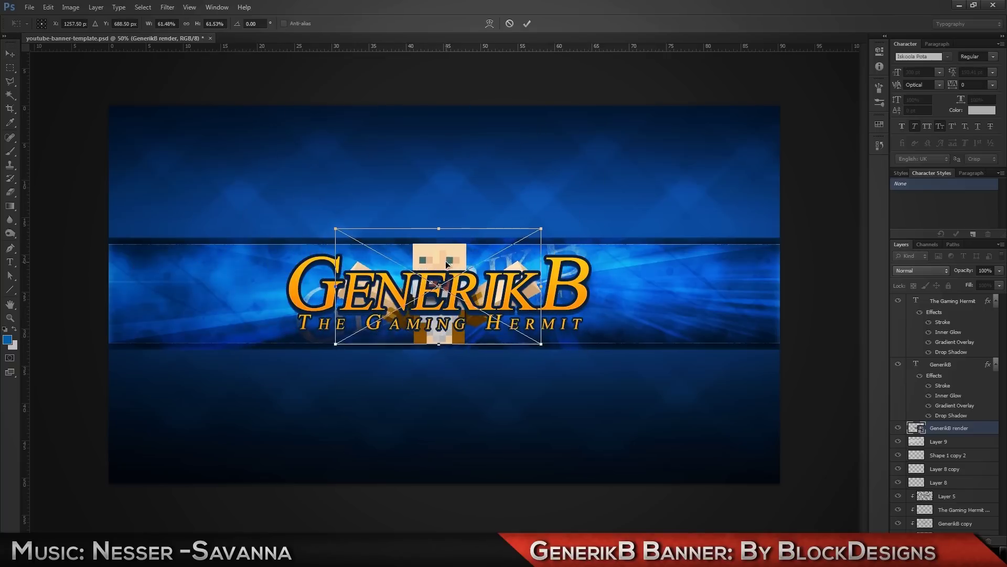
left_click(921, 271)
left_click(916, 415)
key("ctrl+plus")
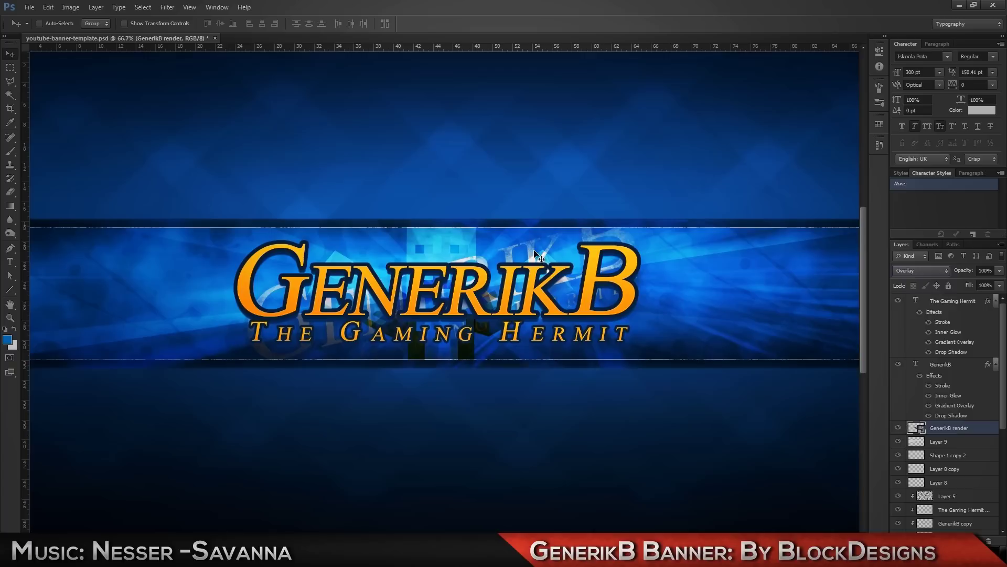
left_click_drag(984, 287, 982, 287)
left_click_drag(949, 428, 966, 479)
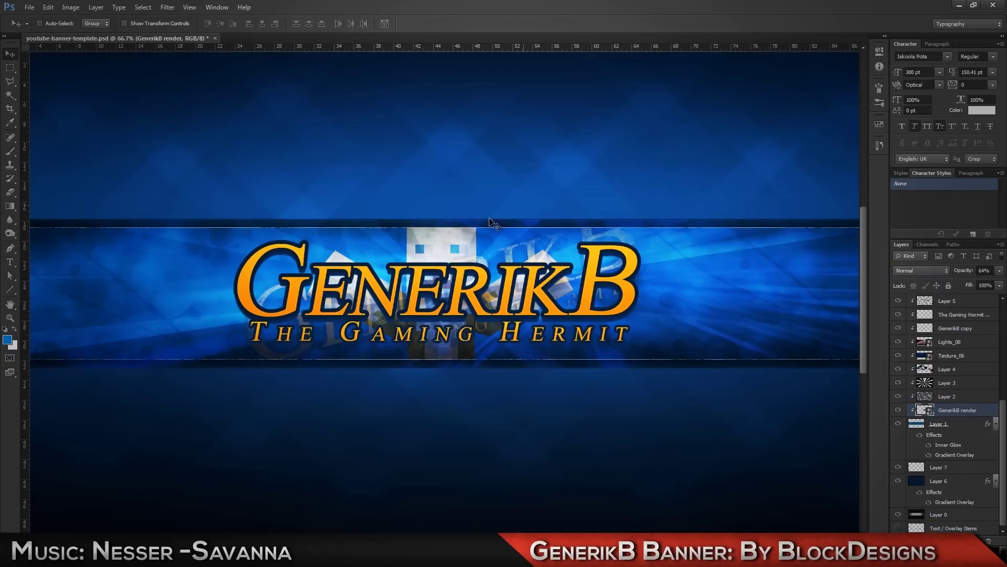